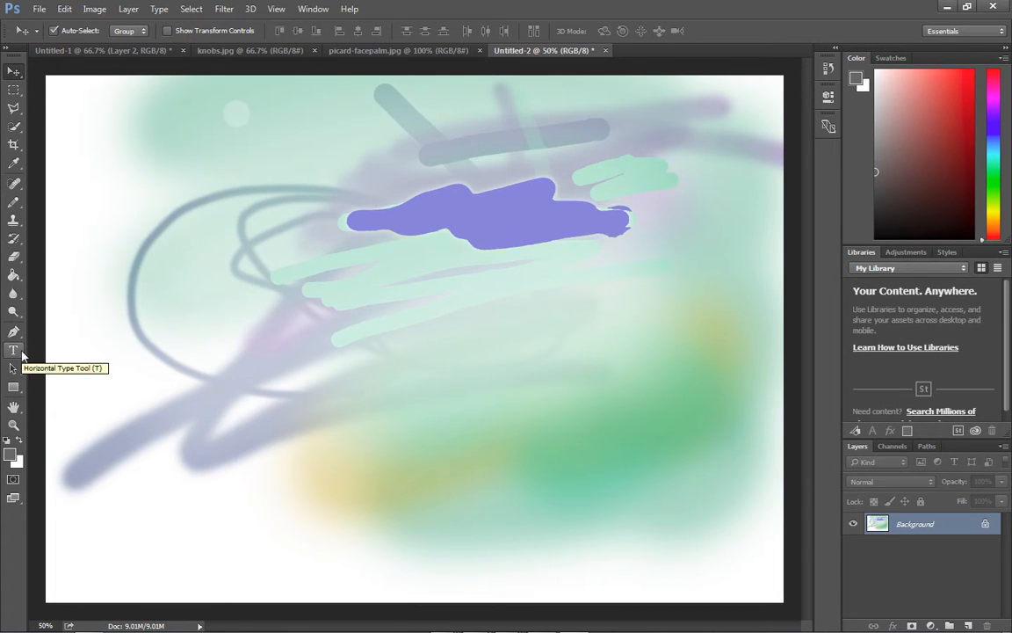
# Step: Add a horizontal text layer reading "aisfnsnfg j ohfd jasdejfn" in the upper left part of the canvas
pyautogui.click(21, 352)
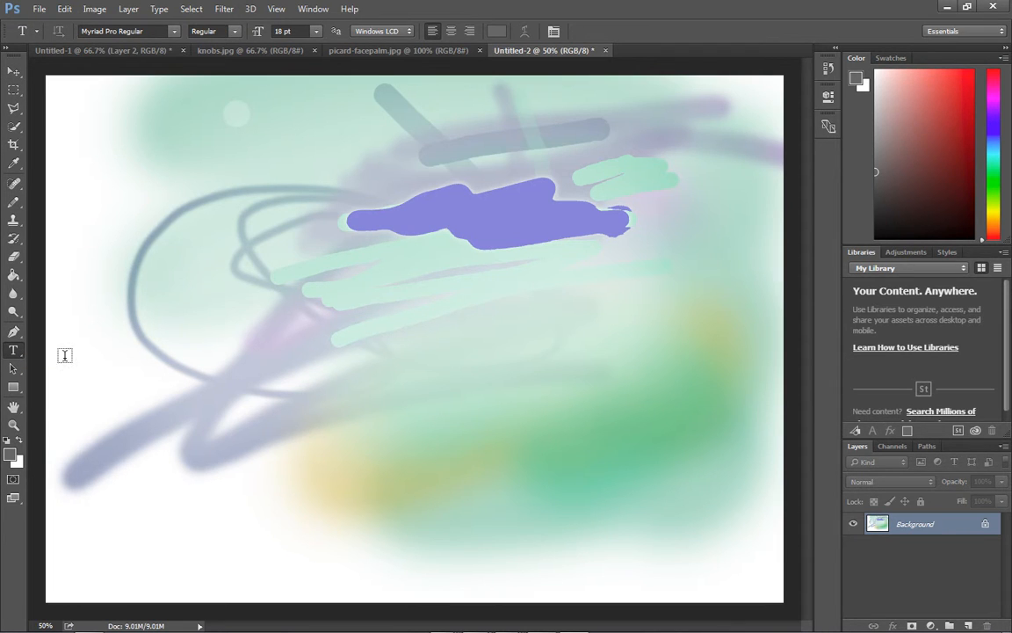
pyautogui.click(181, 166)
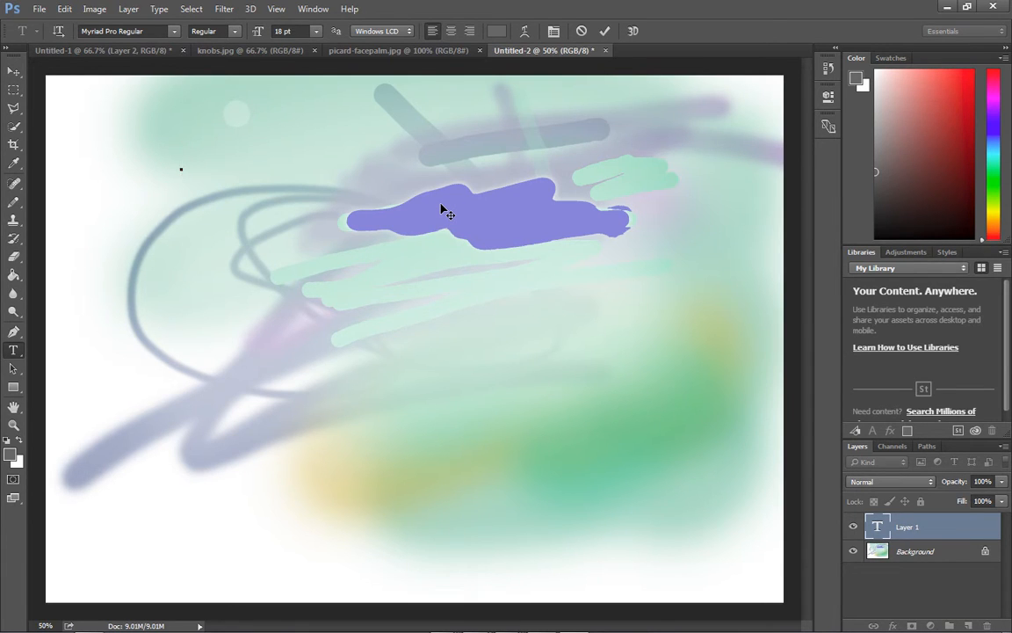
pyautogui.write('aisfnsnfg j ohfd j')
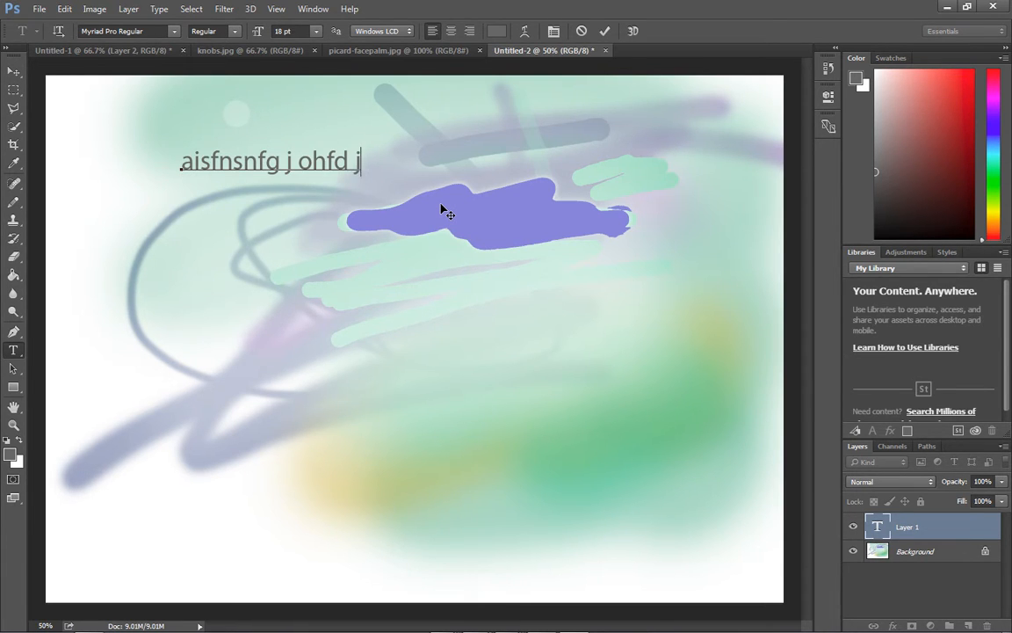
pyautogui.write('asdejfn')
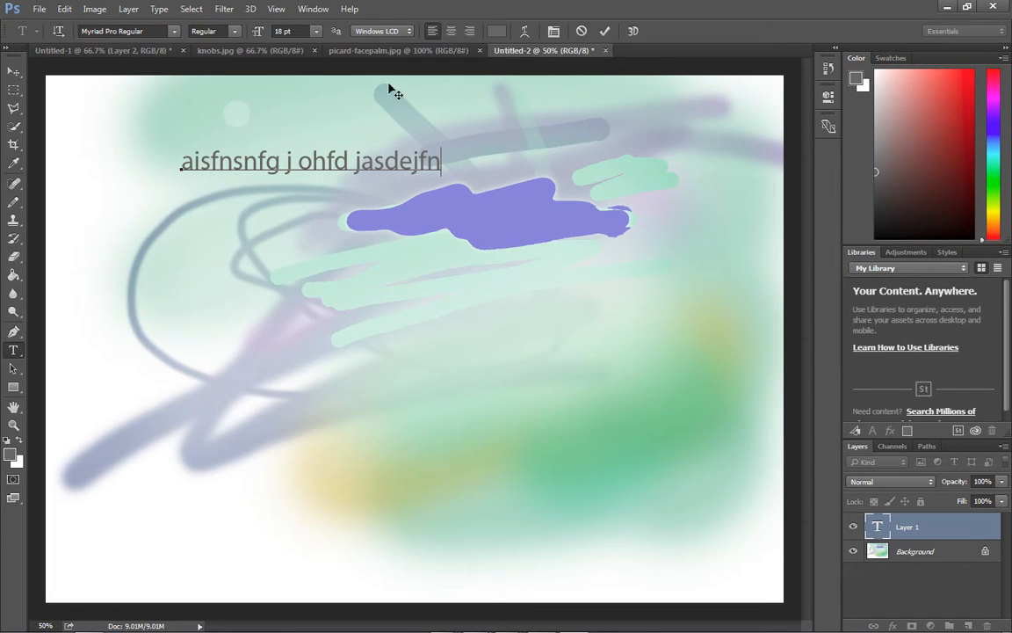
# Step: Commit the text, move it slightly down and to the left, and deselect its layer
pyautogui.click(15, 71)
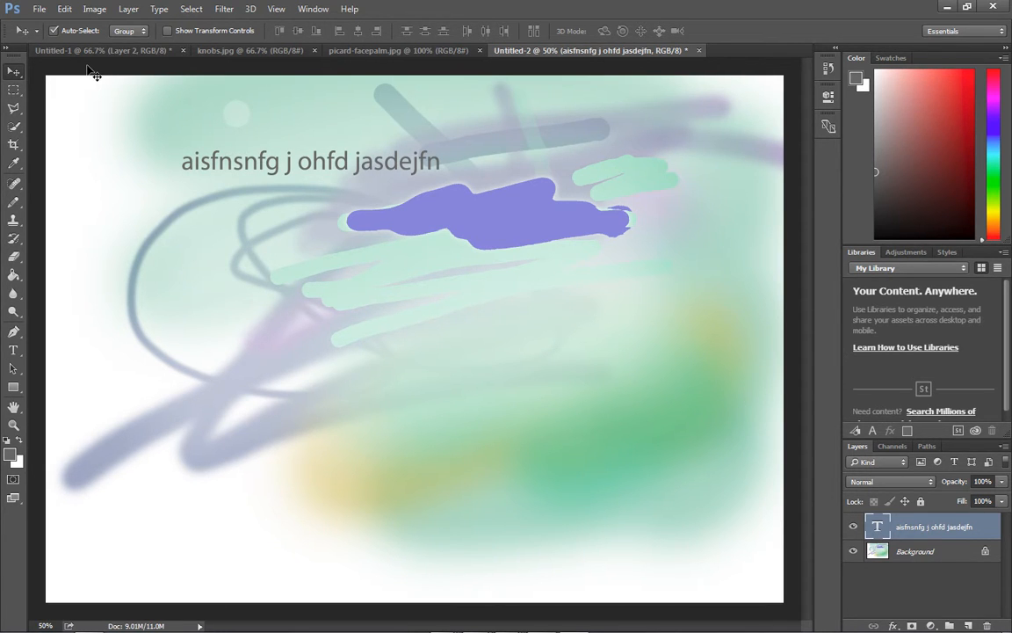
pyautogui.moveTo(258, 165)
pyautogui.mouseDown()
pyautogui.moveTo(235, 180)
pyautogui.moveTo(219, 165)
pyautogui.moveTo(288, 206)
pyautogui.moveTo(244, 164)
pyautogui.moveTo(209, 245)
pyautogui.moveTo(282, 170)
pyautogui.moveTo(248, 158)
pyautogui.moveTo(249, 169)
pyautogui.mouseUp()
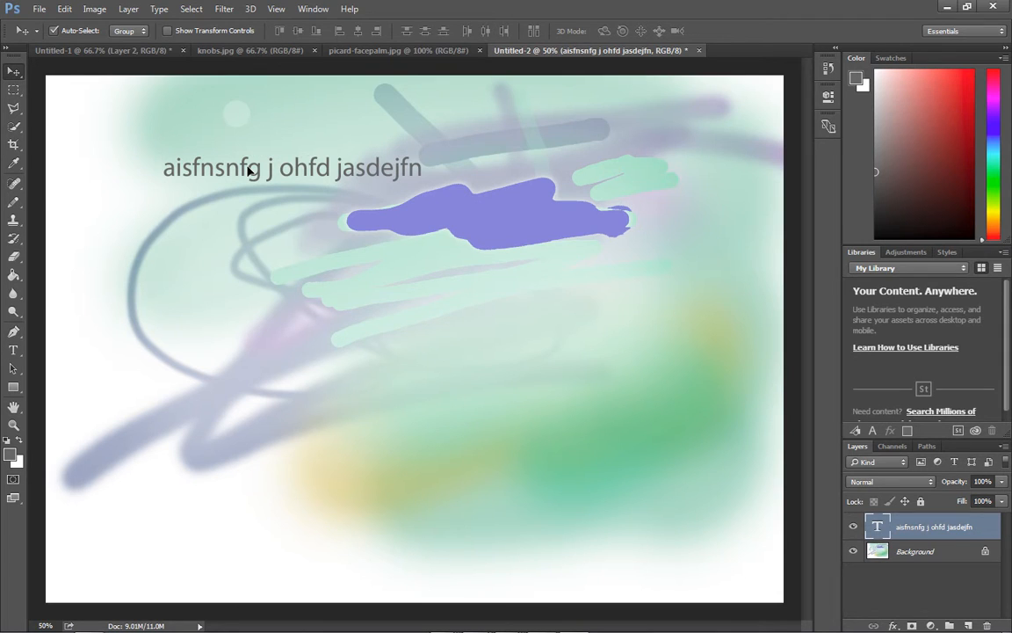
pyautogui.click(321, 8)
pyautogui.click(822, 510)
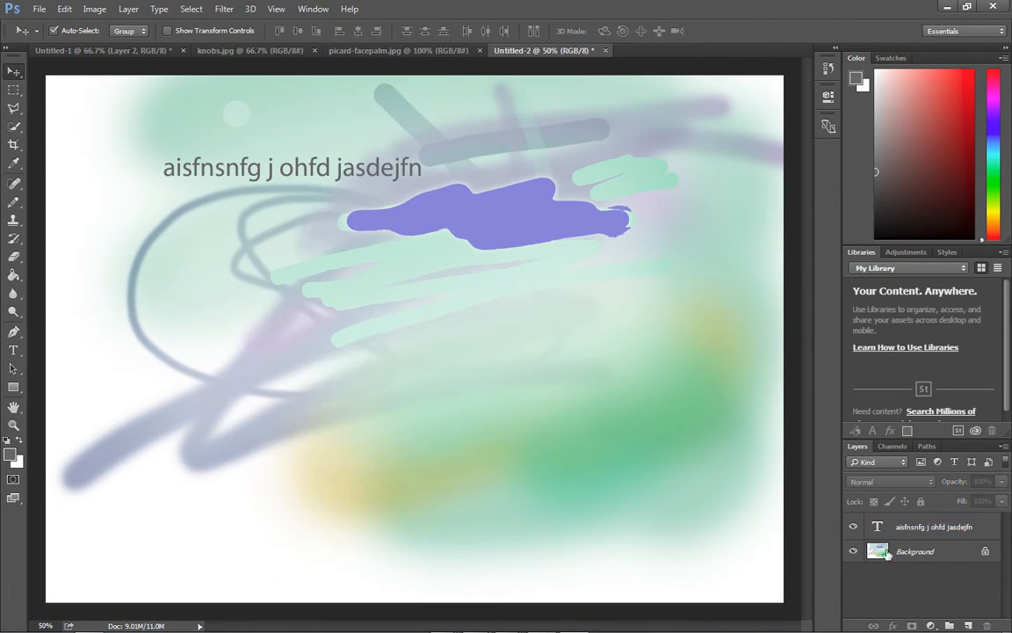
# Step: Select all the text in the text layer and set it to Minion Pro Italic at 36 pt
pyautogui.doubleClick(878, 527)
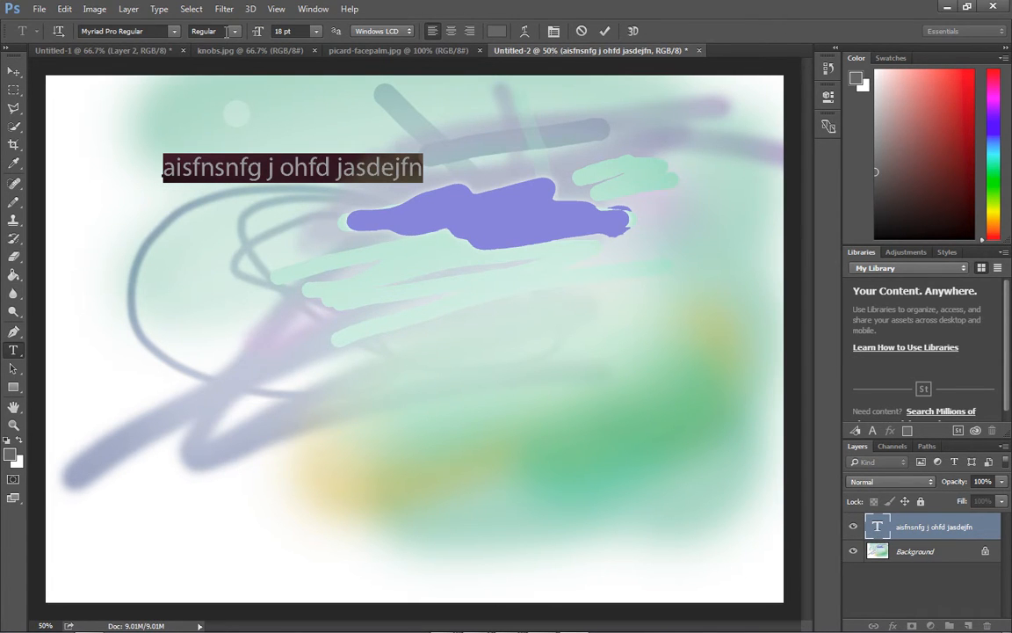
pyautogui.click(155, 32)
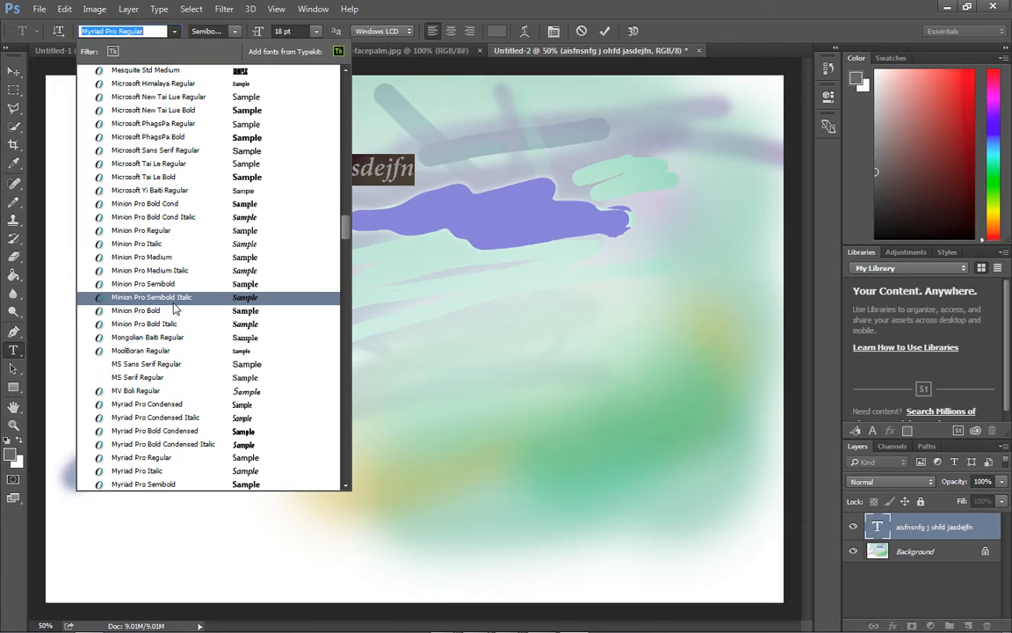
pyautogui.click(175, 299)
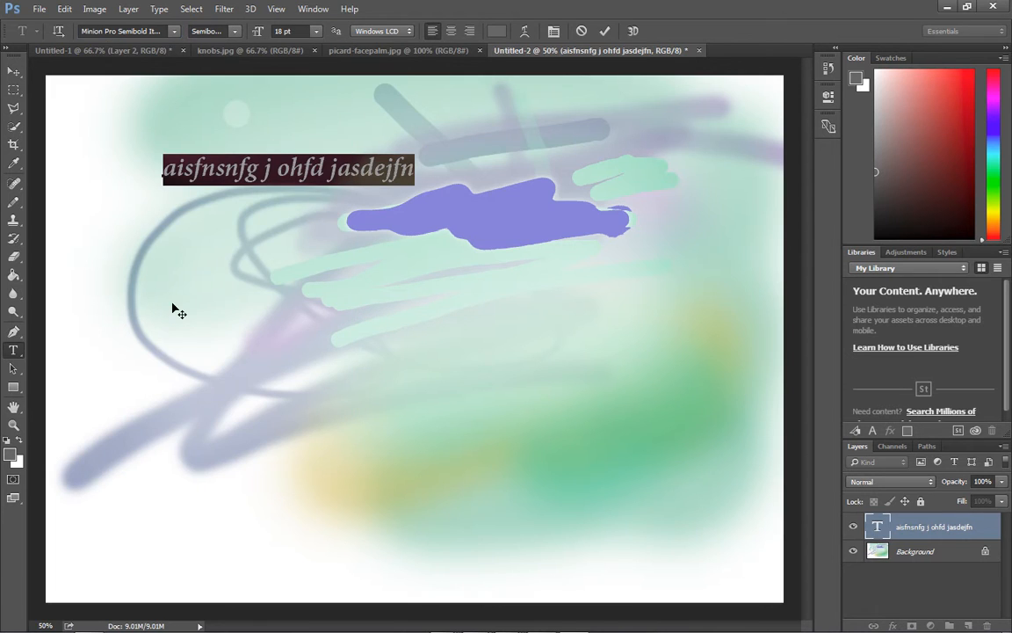
pyautogui.click(234, 32)
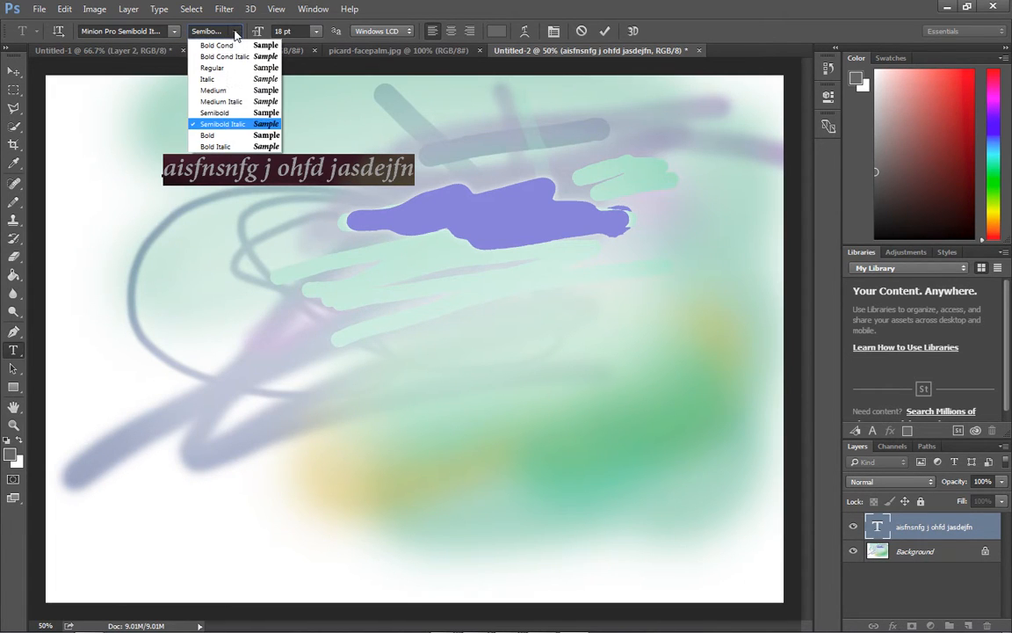
pyautogui.click(230, 79)
pyautogui.click(315, 32)
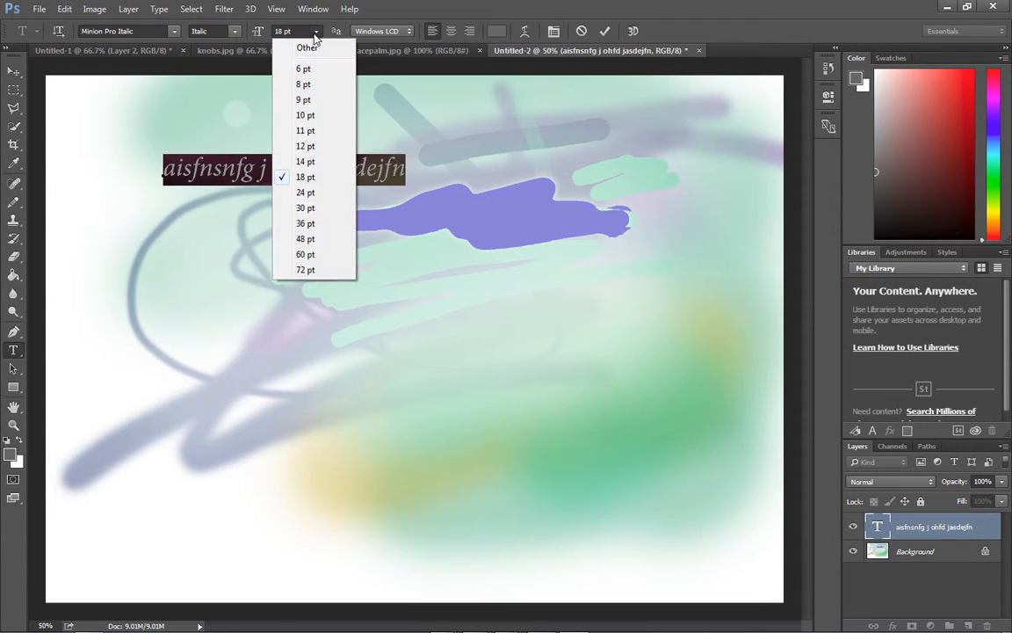
pyautogui.click(314, 224)
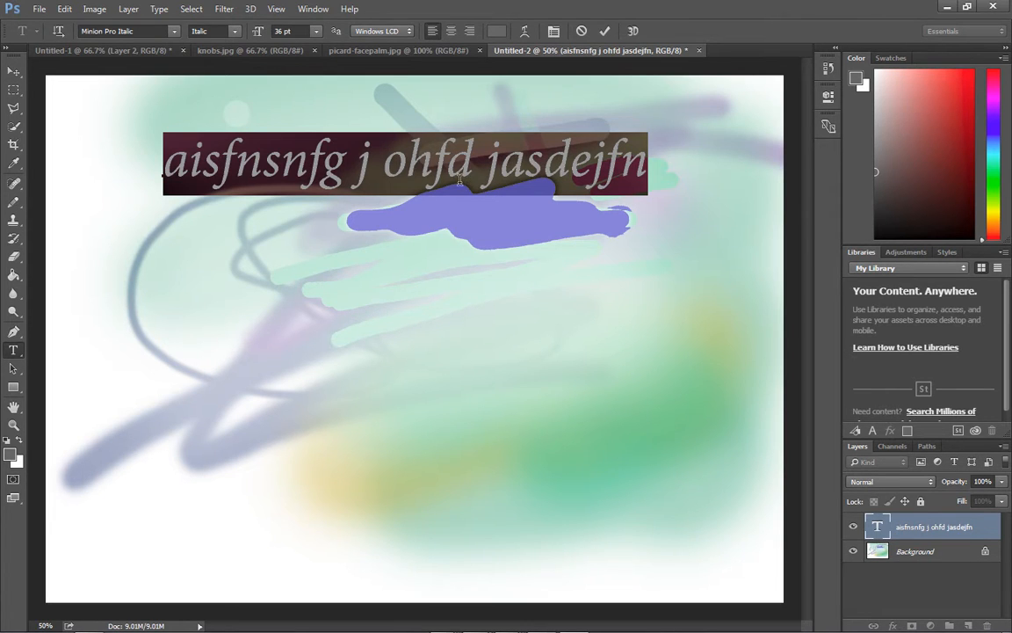
# Step: Recolor the selected text dark blue and move it slightly up and to the left
pyautogui.click(963, 217)
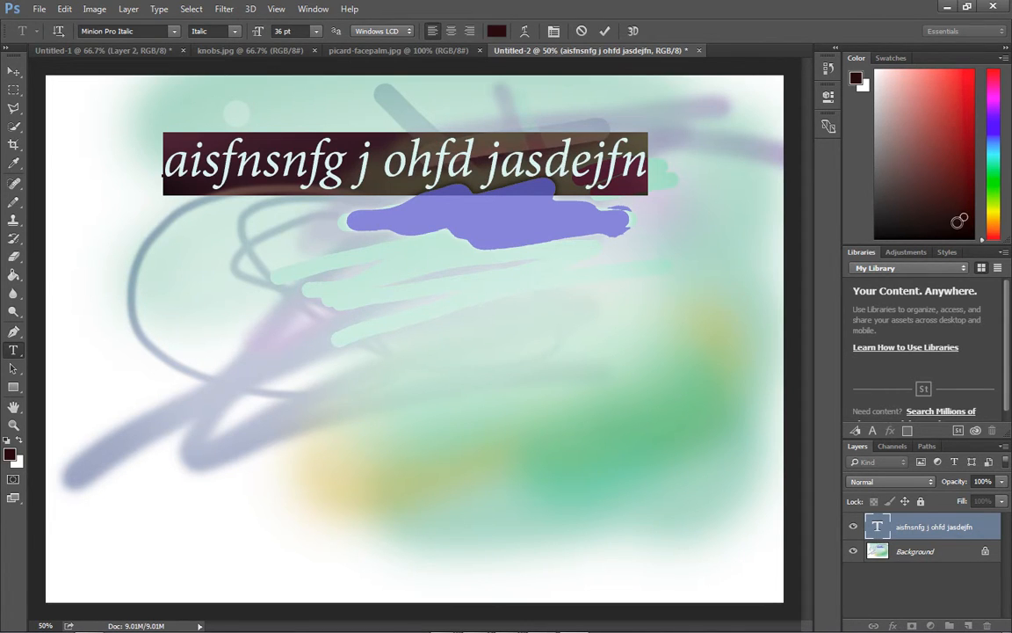
pyautogui.click(876, 236)
pyautogui.click(993, 130)
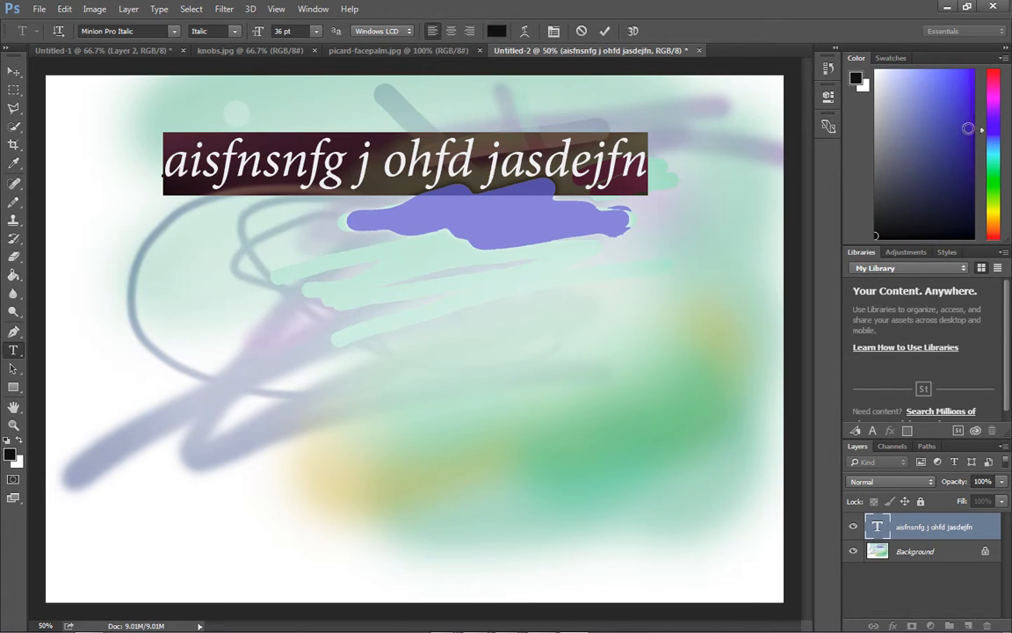
pyautogui.click(956, 134)
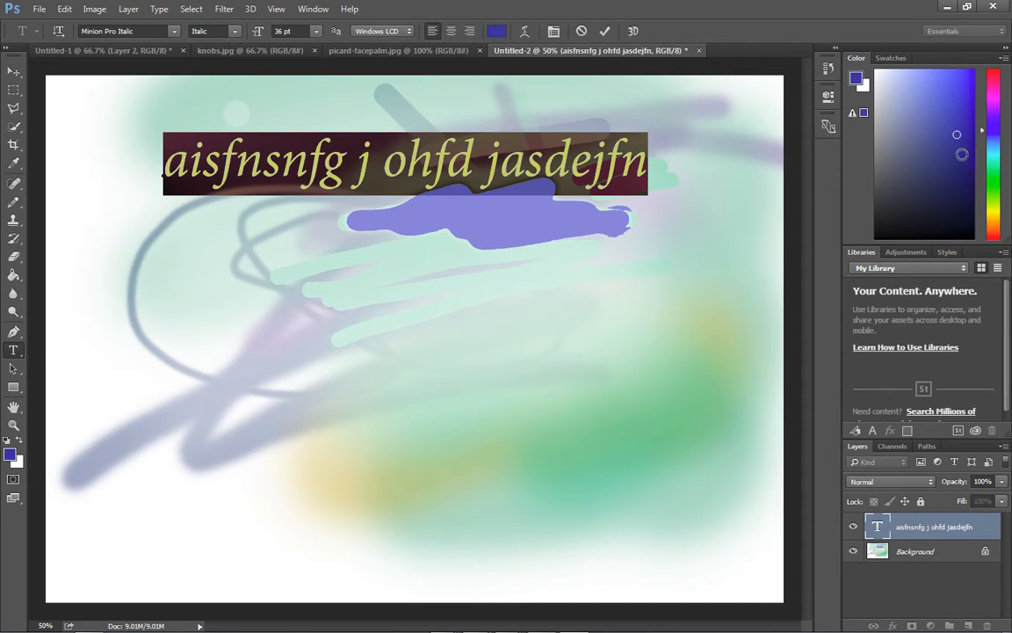
pyautogui.click(10, 73)
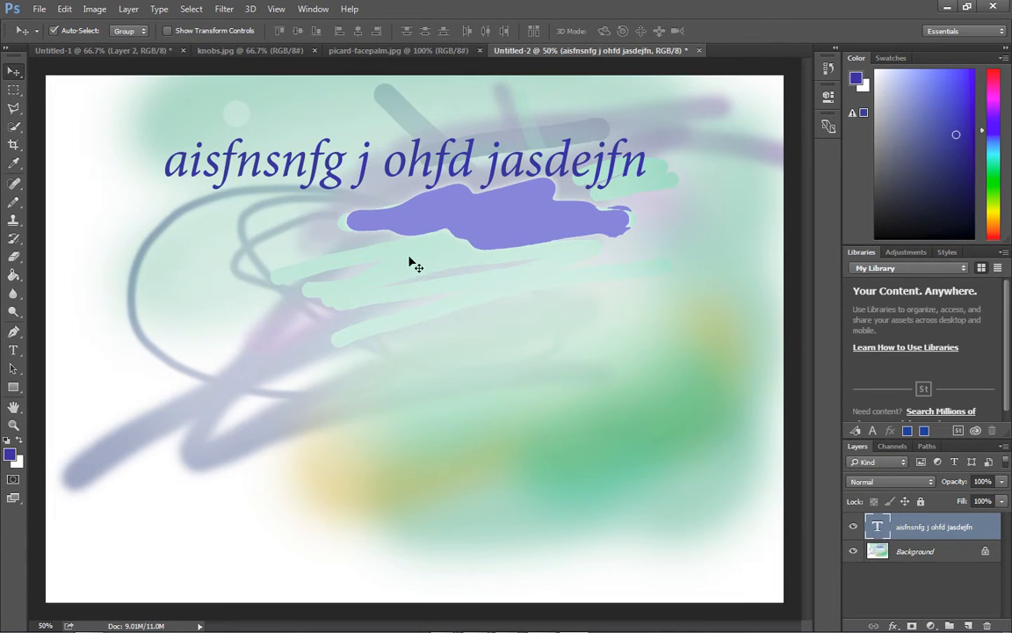
pyautogui.moveTo(365, 160); pyautogui.dragTo(356, 151)
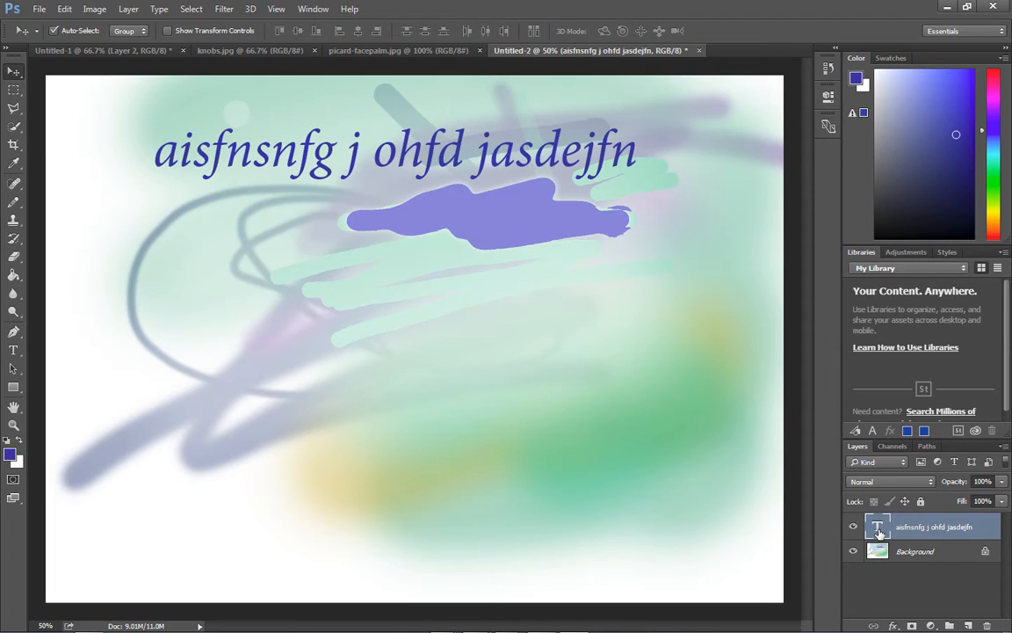
# Step: Reopen the text for editing and change the word "ohfd" to "ohfld"
pyautogui.doubleClick(872, 527)
pyautogui.click(474, 148)
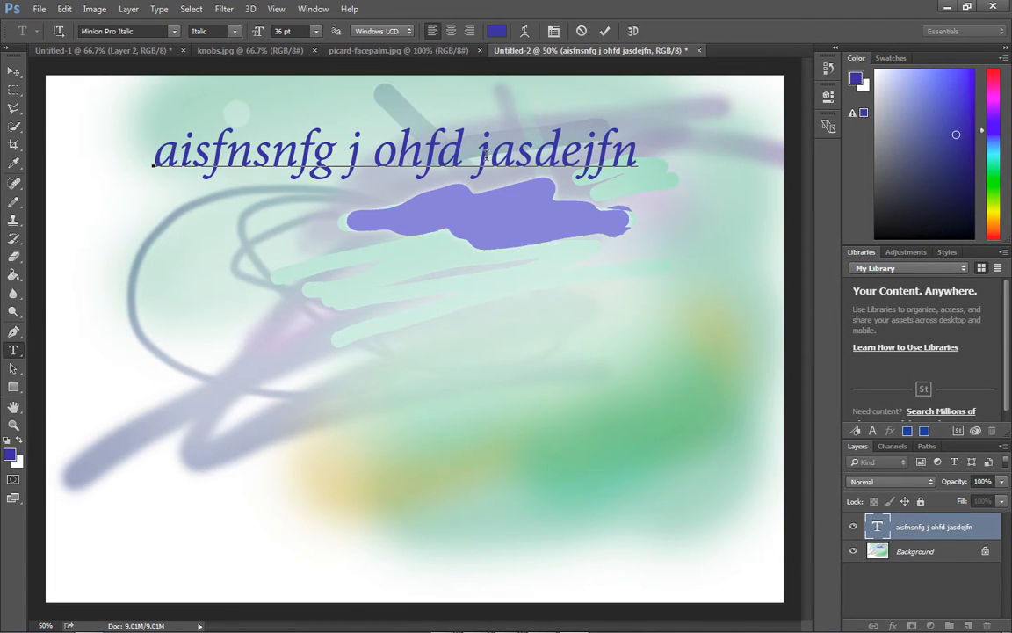
pyautogui.press('BackSpace')
pyautogui.press('BackSpace')
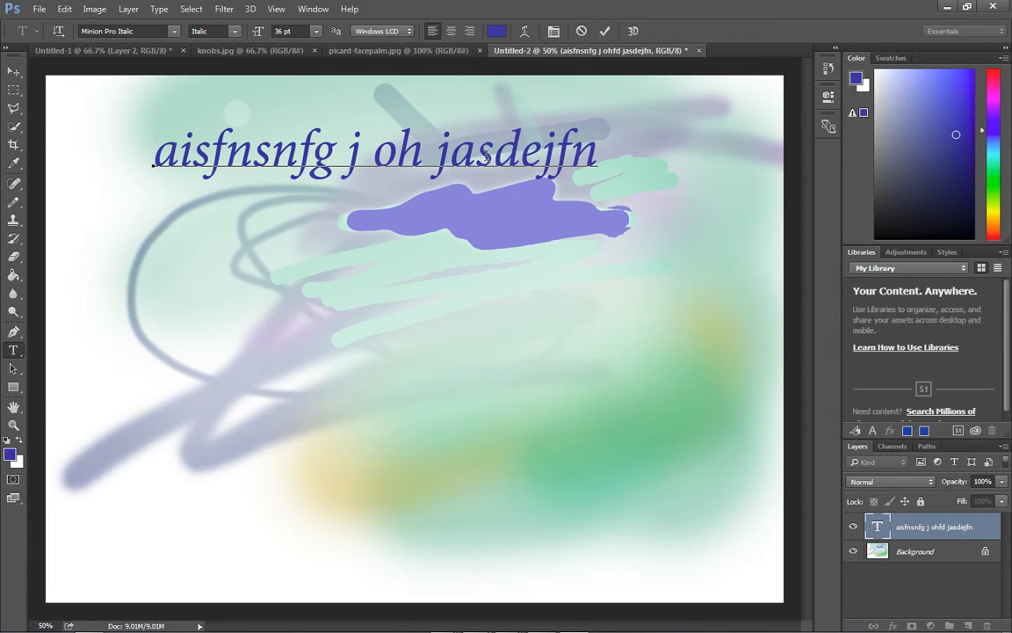
pyautogui.write('fld')
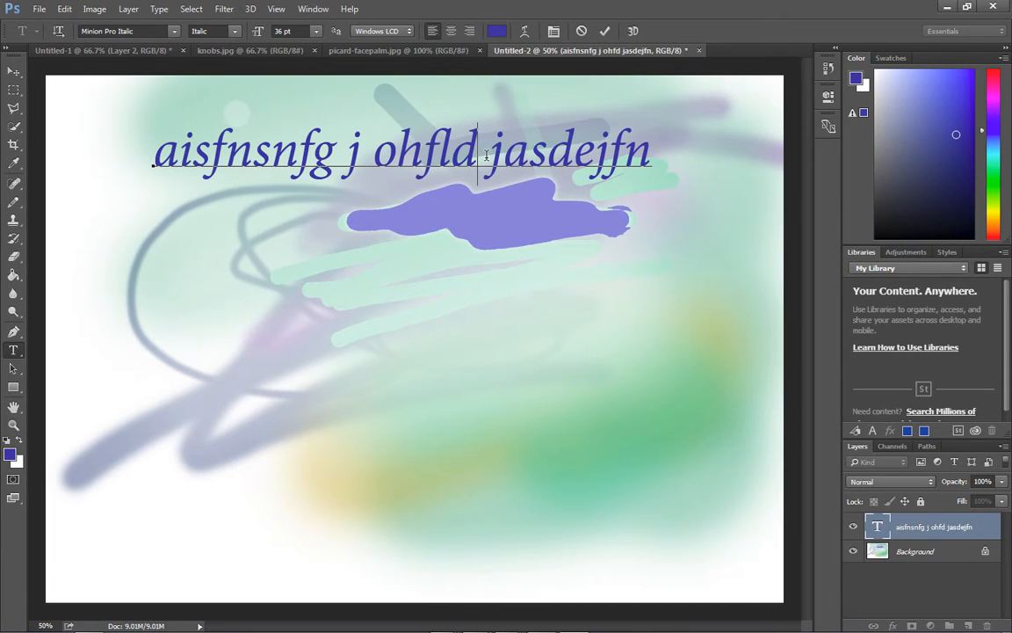
# Step: Add a second line reading "hfiasnd awihd di" after the end of the existing text
pyautogui.press('Right')
pyautogui.press('Right')
pyautogui.press('Right')
pyautogui.press('Right')
pyautogui.press('Right')
pyautogui.press('Right')
pyautogui.press('Right')
pyautogui.press('Right')
pyautogui.press('Right')
pyautogui.press('Return')
pyautogui.write('hfiasnd  awihd d i')
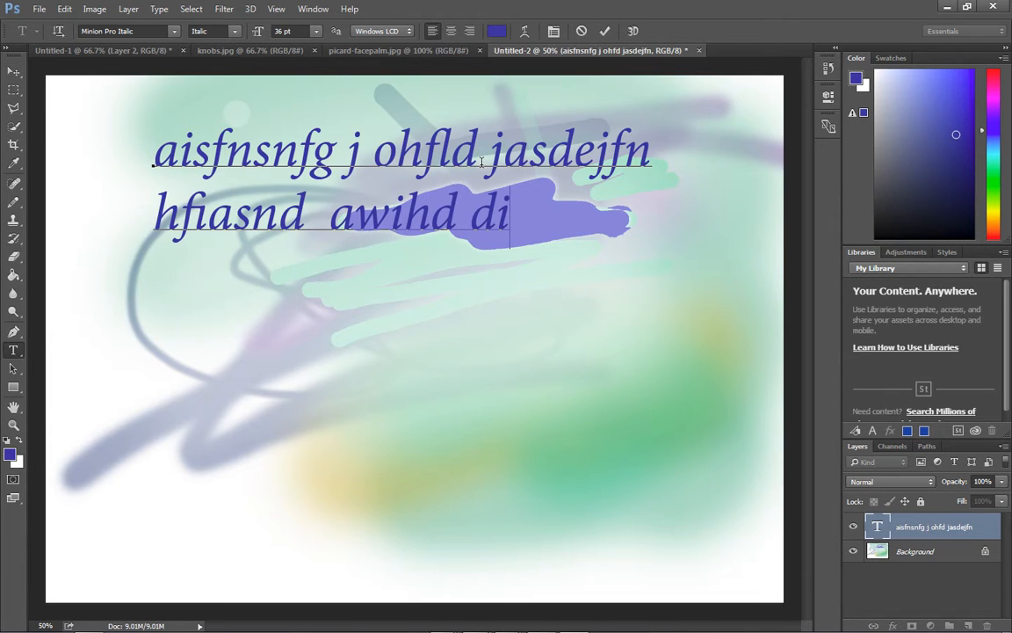
# Step: Try center and right alignment on both text lines and return them to left alignment
pyautogui.hotkey('ctrl', 'a')
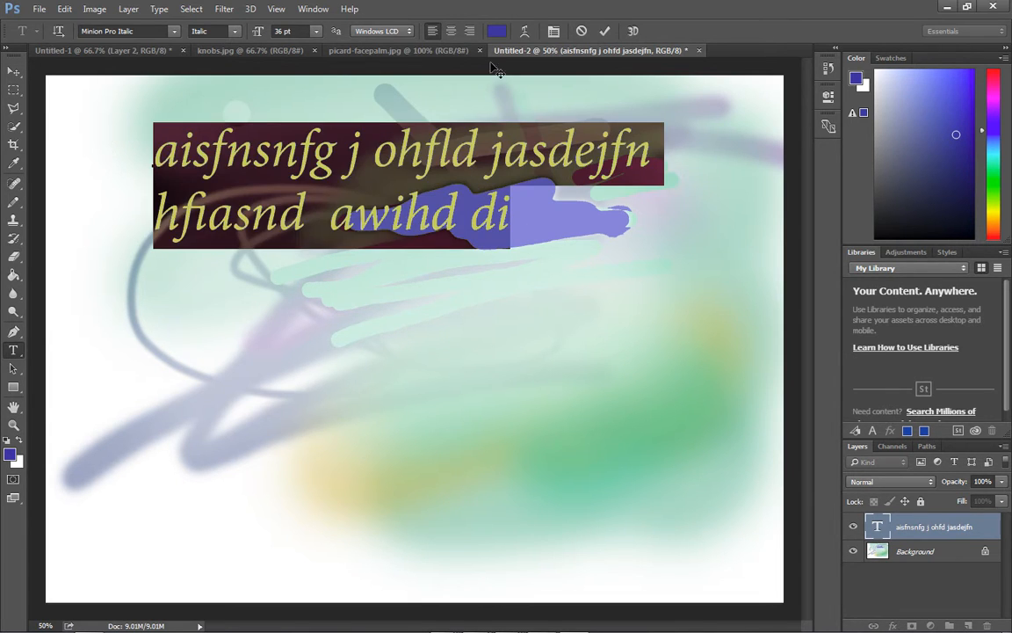
pyautogui.click(451, 32)
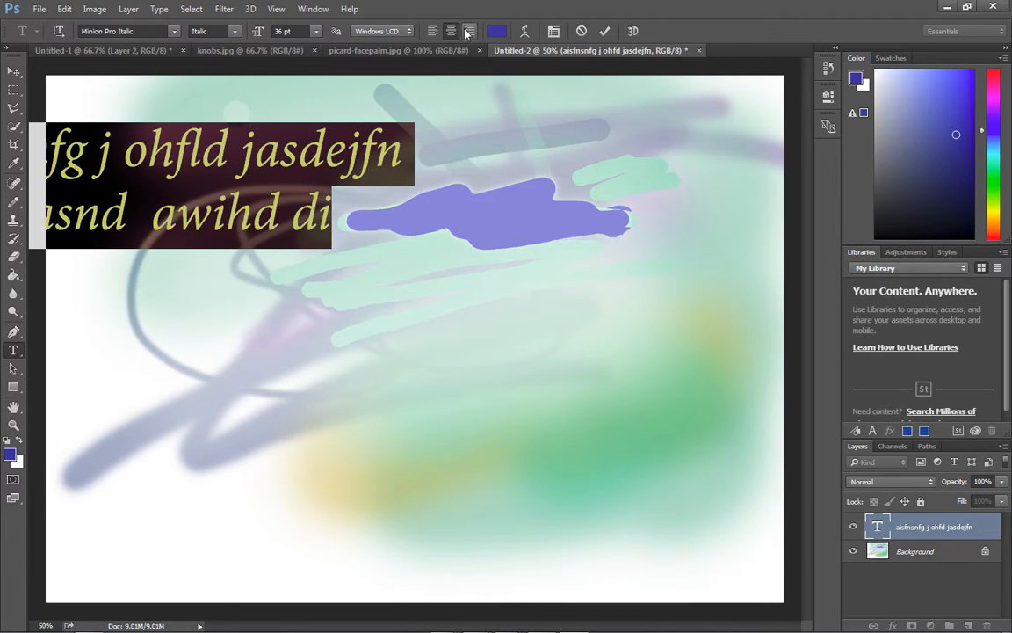
pyautogui.click(468, 32)
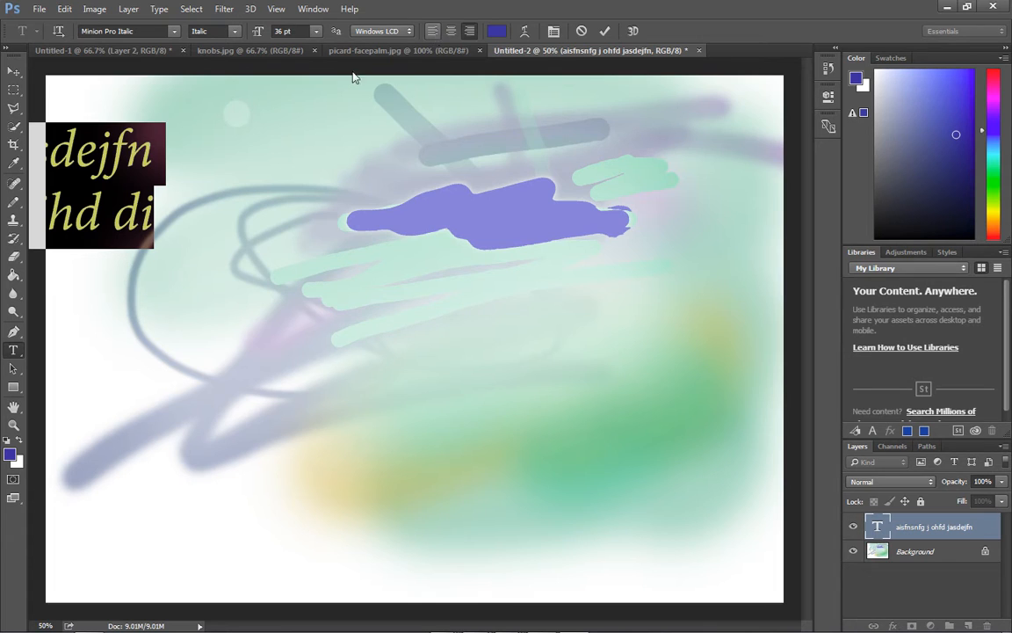
pyautogui.click(435, 38)
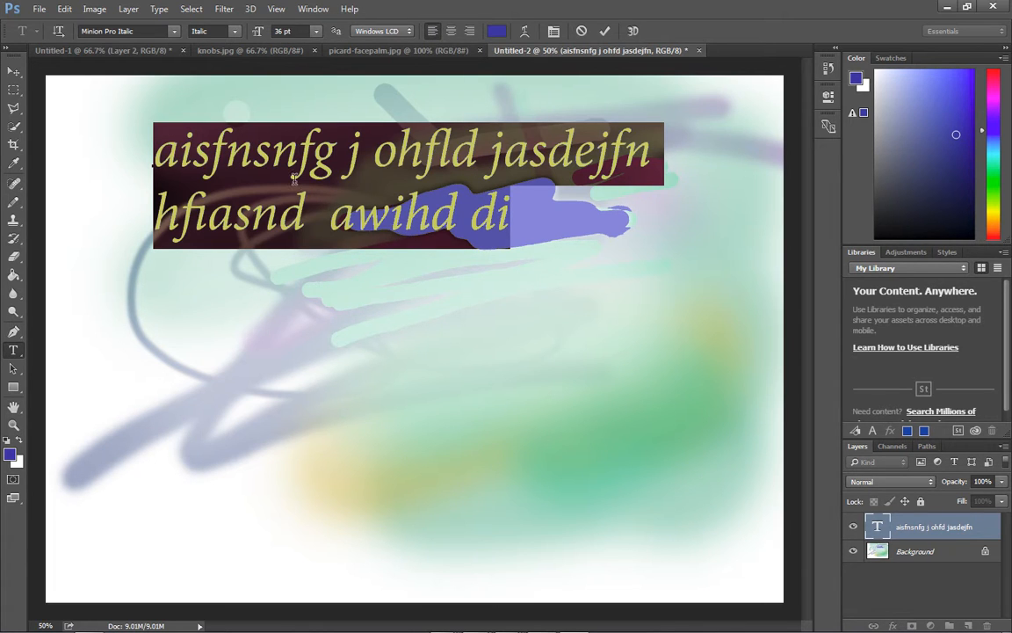
# Step: Examine the paragraph and character formatting options for the selected text, close them and commit the text
pyautogui.click(301, 9)
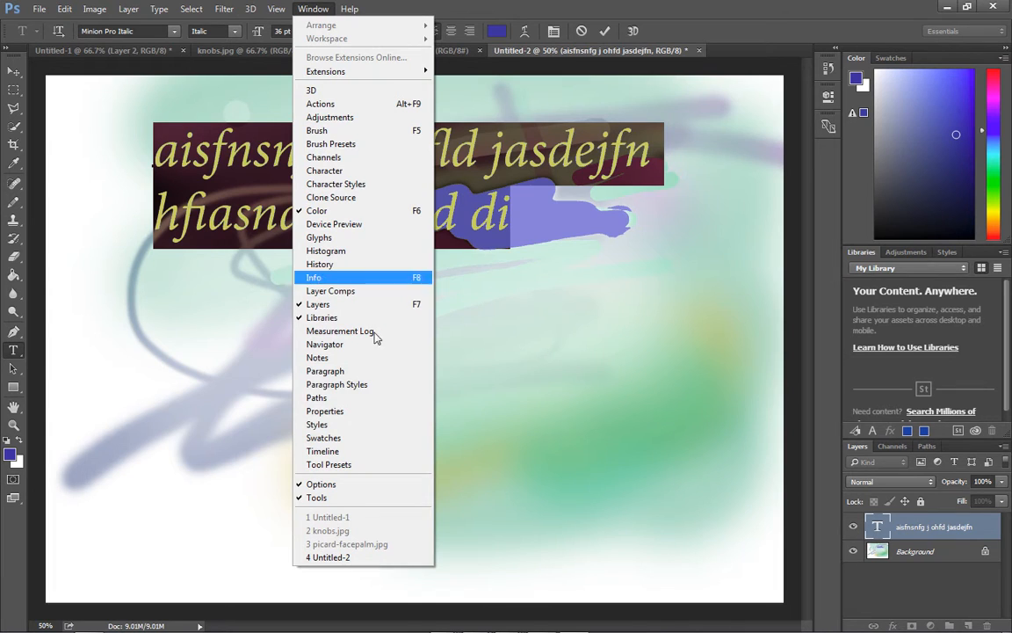
pyautogui.click(383, 372)
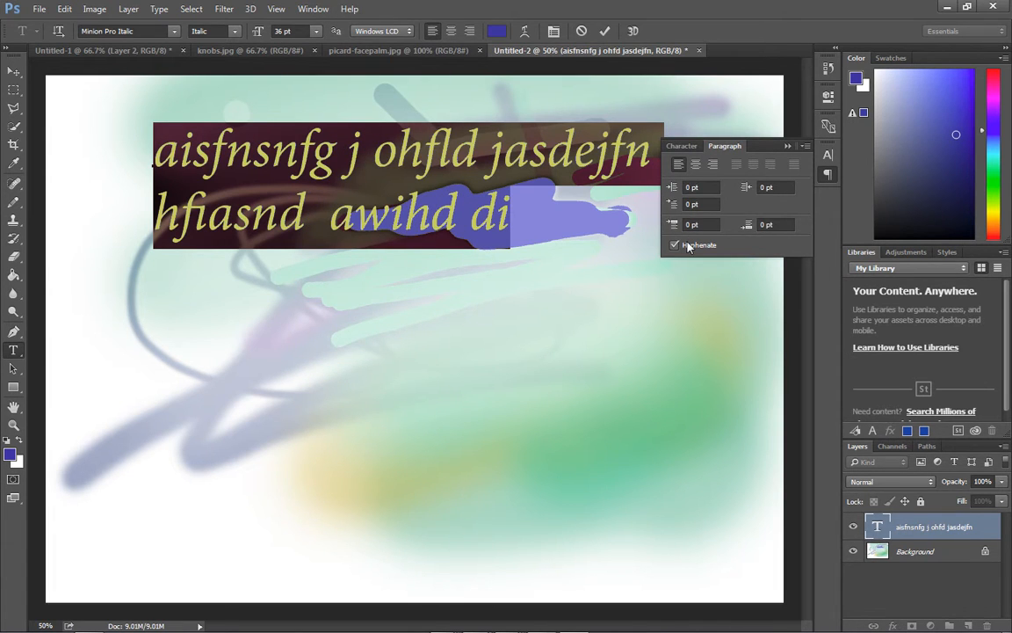
pyautogui.click(682, 146)
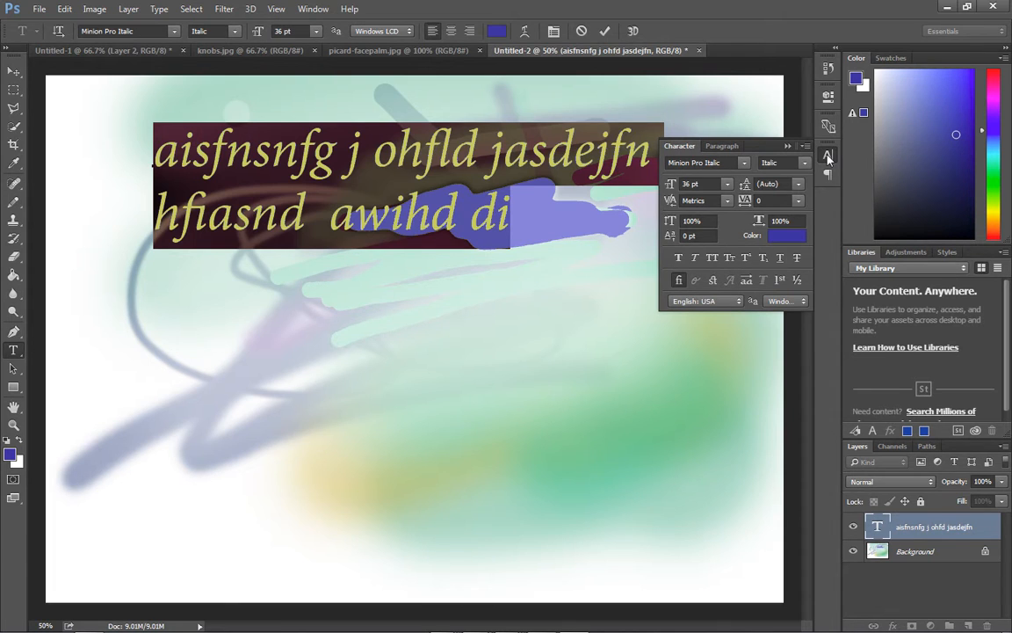
pyautogui.click(788, 146)
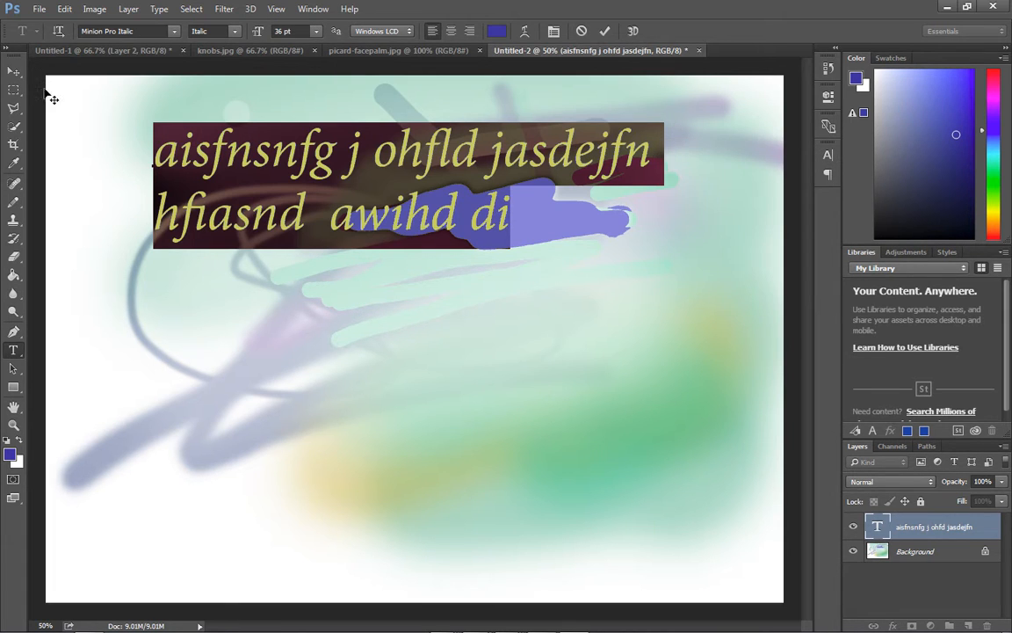
pyautogui.click(14, 71)
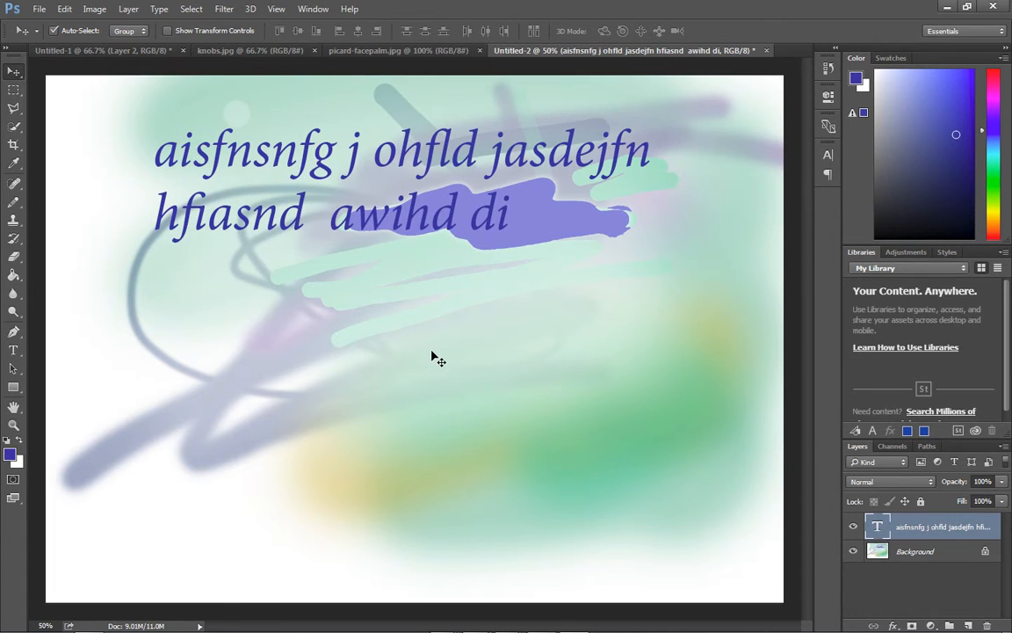
# Step: Draw a rectangle shape about 1544 by 636 px across the lower part of the canvas, below the text
pyautogui.click(13, 387)
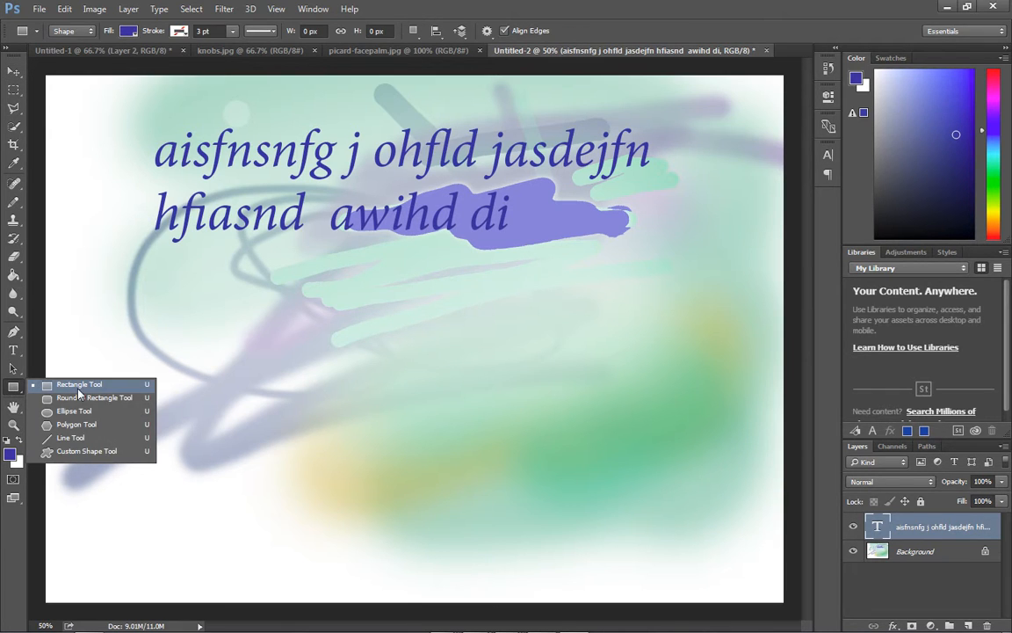
pyautogui.click(78, 387)
pyautogui.moveTo(129, 310); pyautogui.dragTo(671, 534)
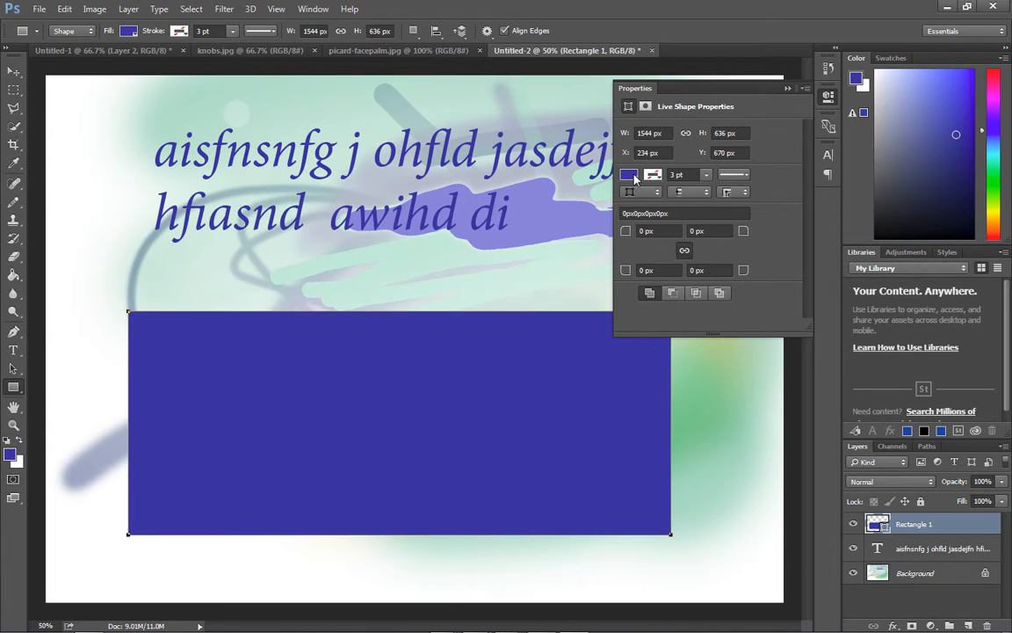
# Step: Change the rectangle's fill to a light green swatch
pyautogui.click(630, 176)
pyautogui.click(740, 286)
pyautogui.click(753, 284)
pyautogui.click(679, 291)
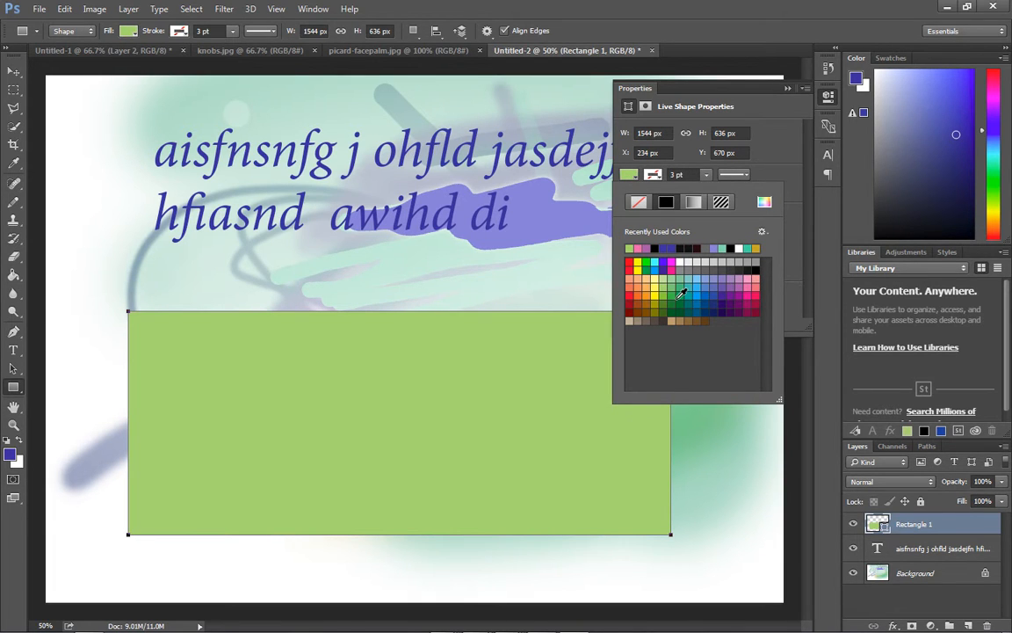
# Step: Try solid black and violet strokes on the rectangle and settle on a black-to-white gradient stroke
pyautogui.click(653, 175)
pyautogui.click(653, 176)
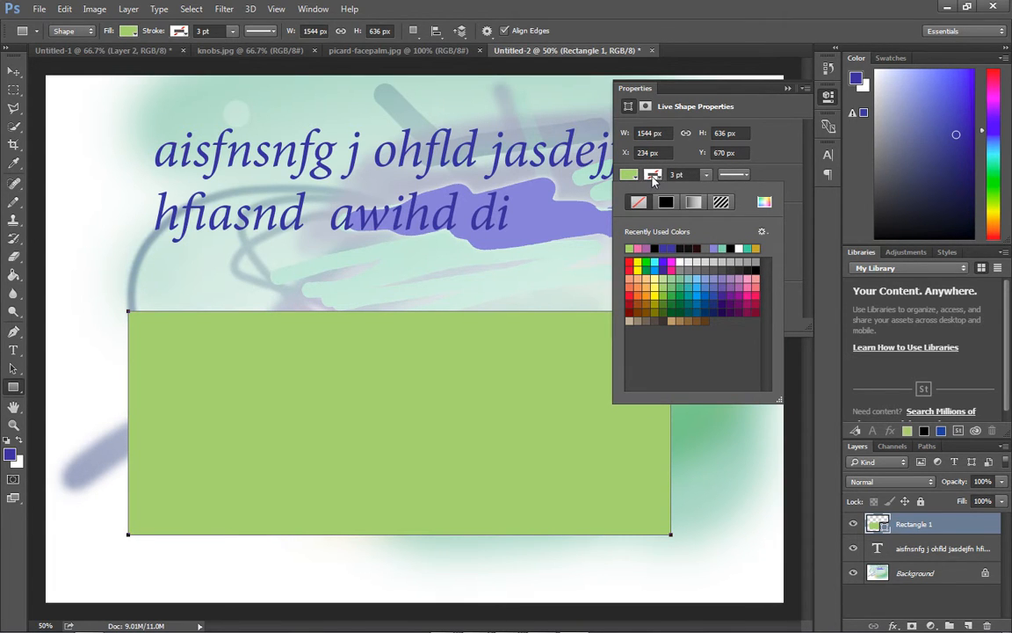
pyautogui.click(665, 203)
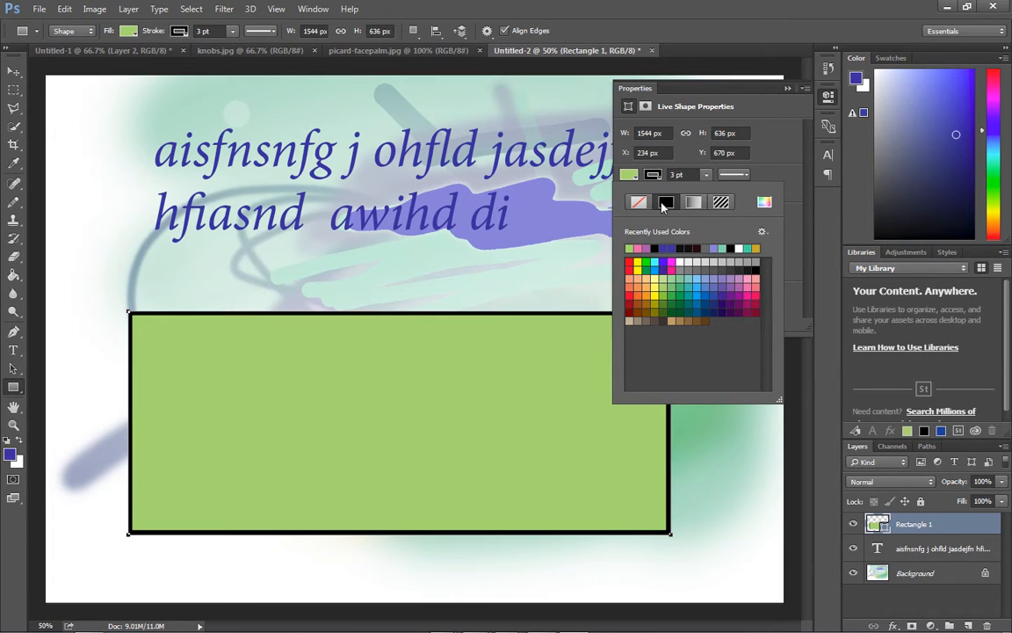
pyautogui.click(671, 250)
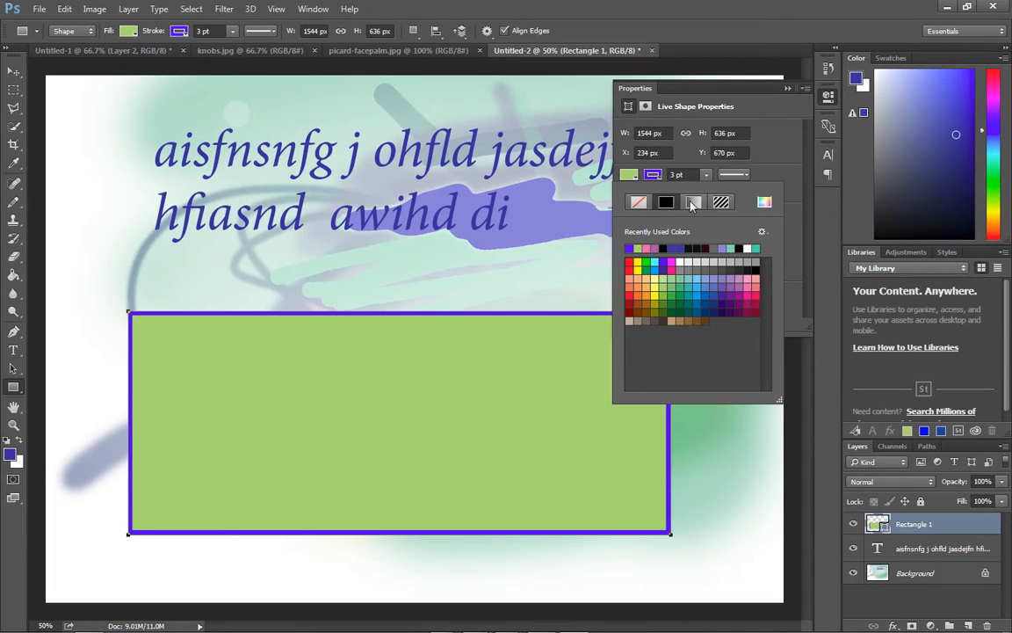
pyautogui.click(692, 203)
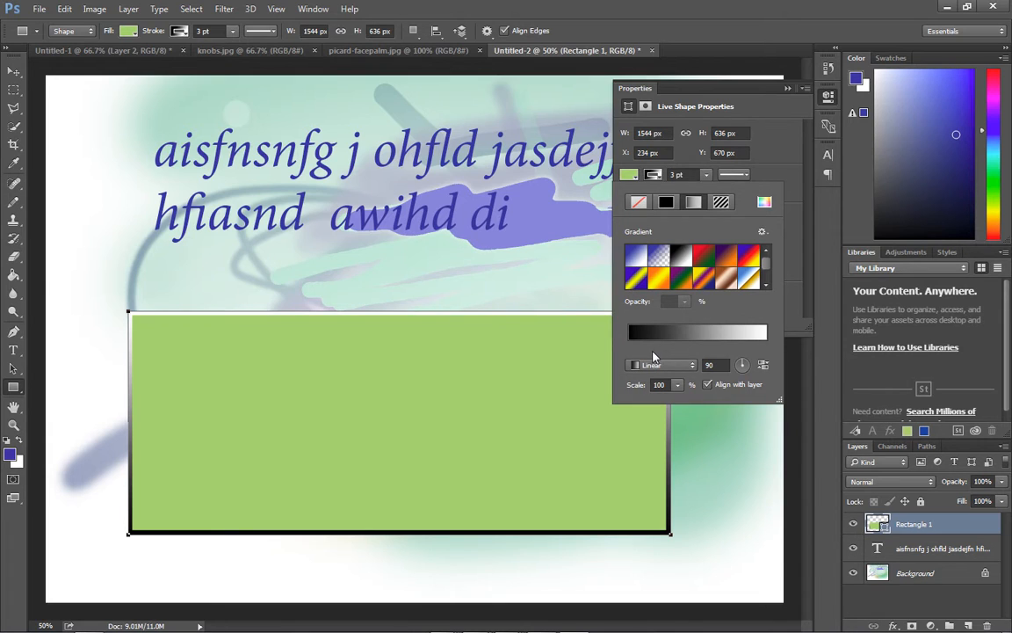
# Step: Change the rectangle's fill from solid green to a linear black-to-white gradient
pyautogui.click(631, 176)
pyautogui.click(630, 176)
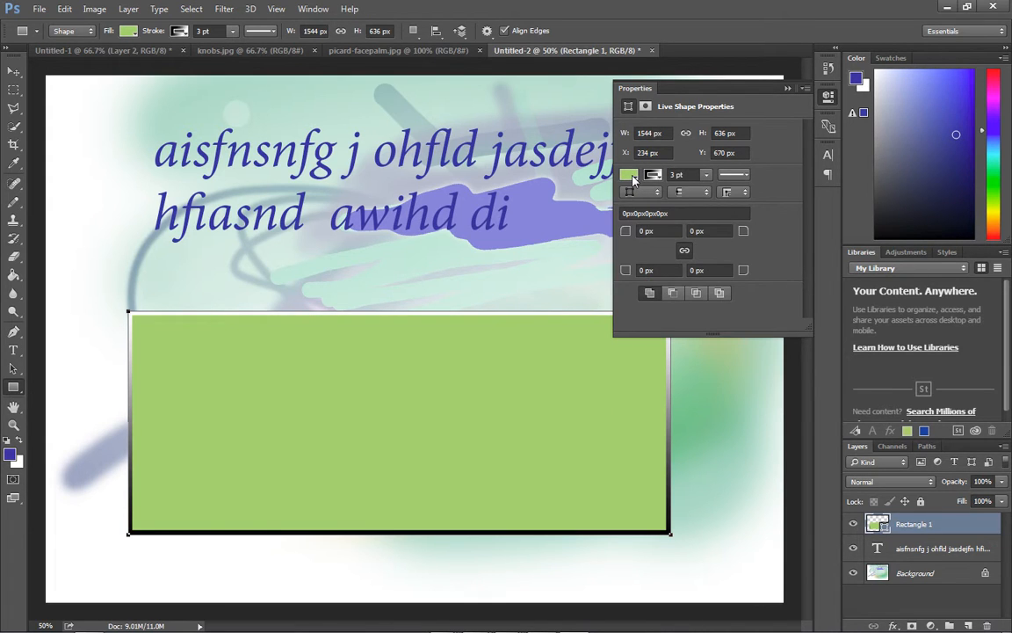
pyautogui.click(630, 176)
pyautogui.click(699, 205)
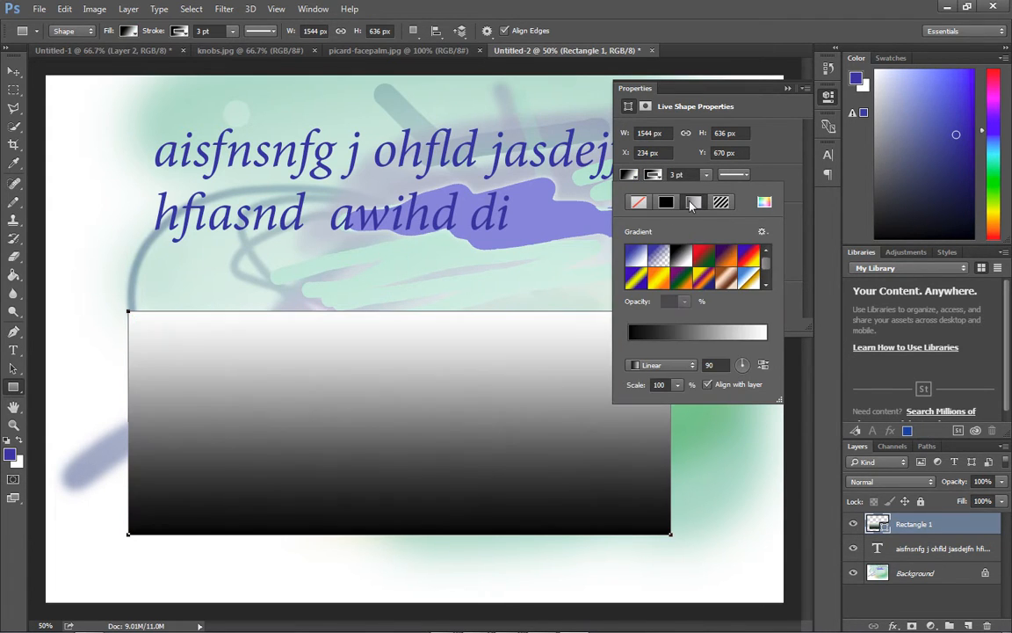
# Step: Edit the fill gradient and change its white color stop to a medium green
pyautogui.click(633, 339)
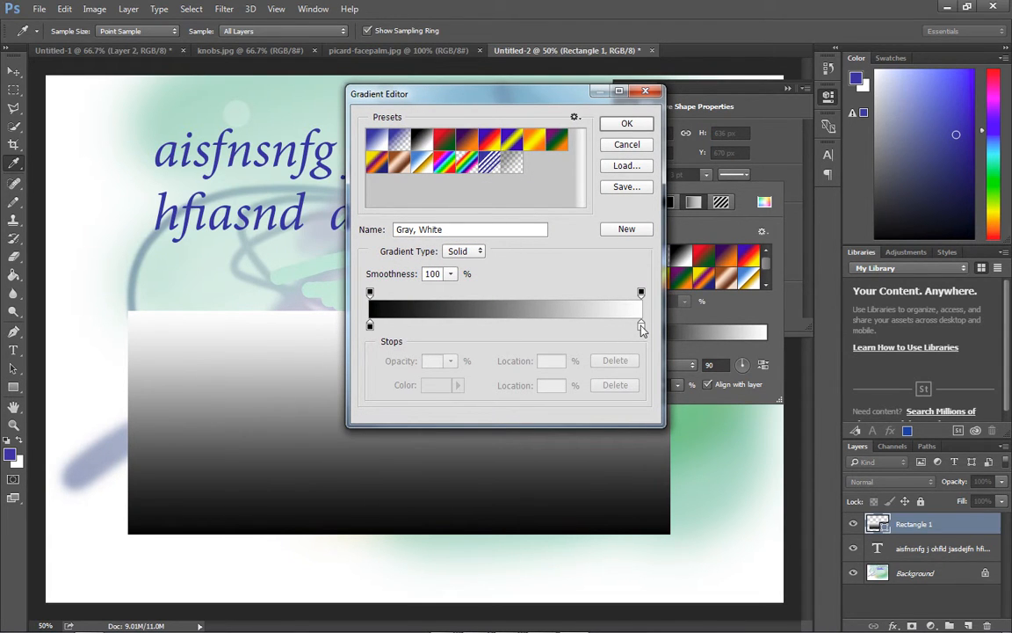
pyautogui.click(641, 325)
pyautogui.doubleClick(641, 326)
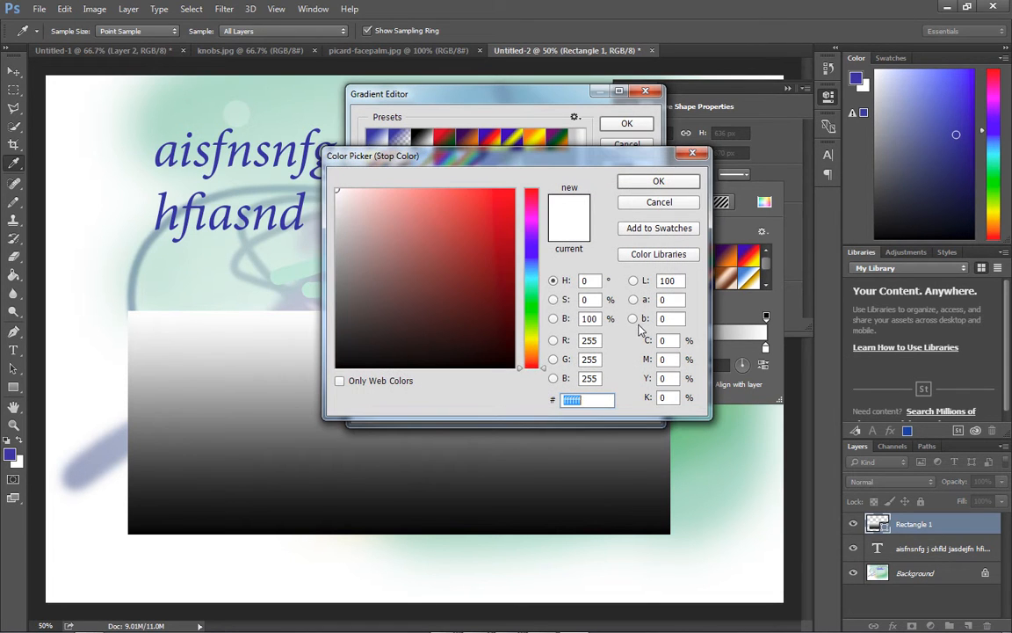
pyautogui.click(539, 302)
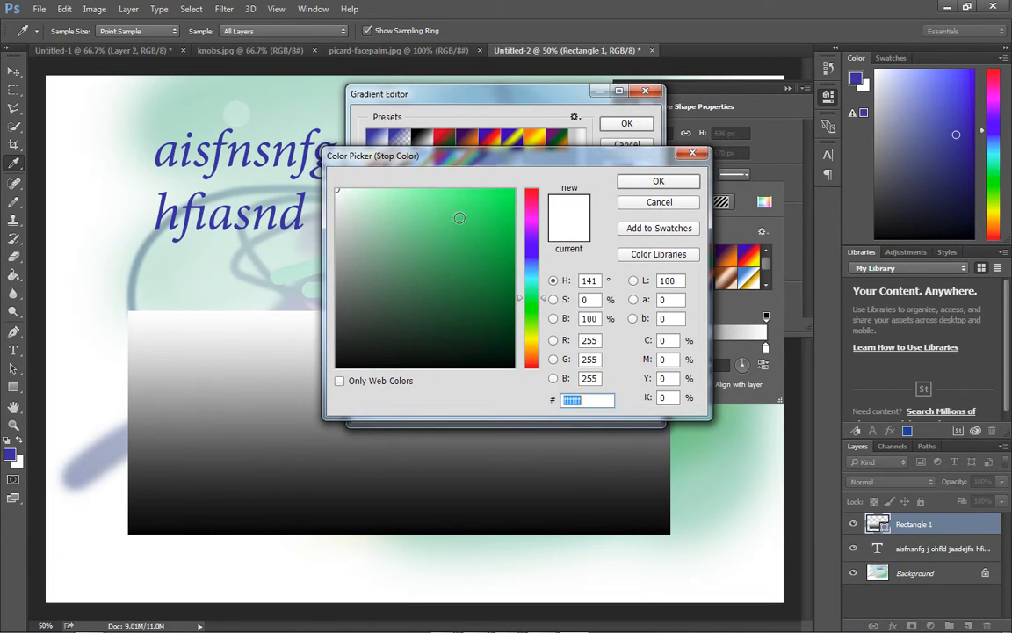
pyautogui.click(459, 217)
pyautogui.click(658, 181)
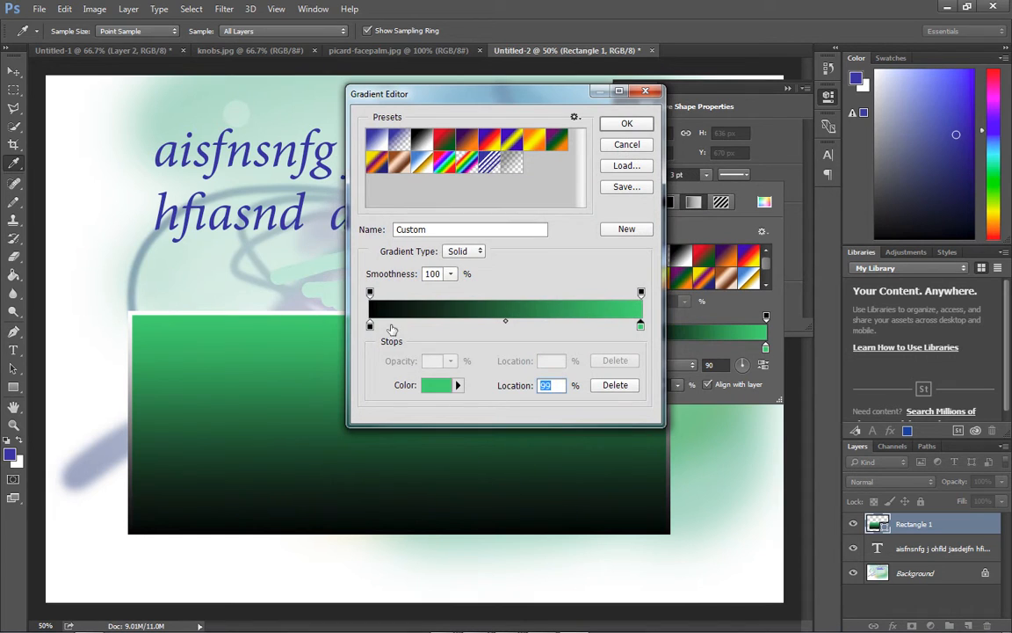
# Step: Change the fill gradient's black color stop to a light violet-blue
pyautogui.click(370, 326)
pyautogui.doubleClick(370, 326)
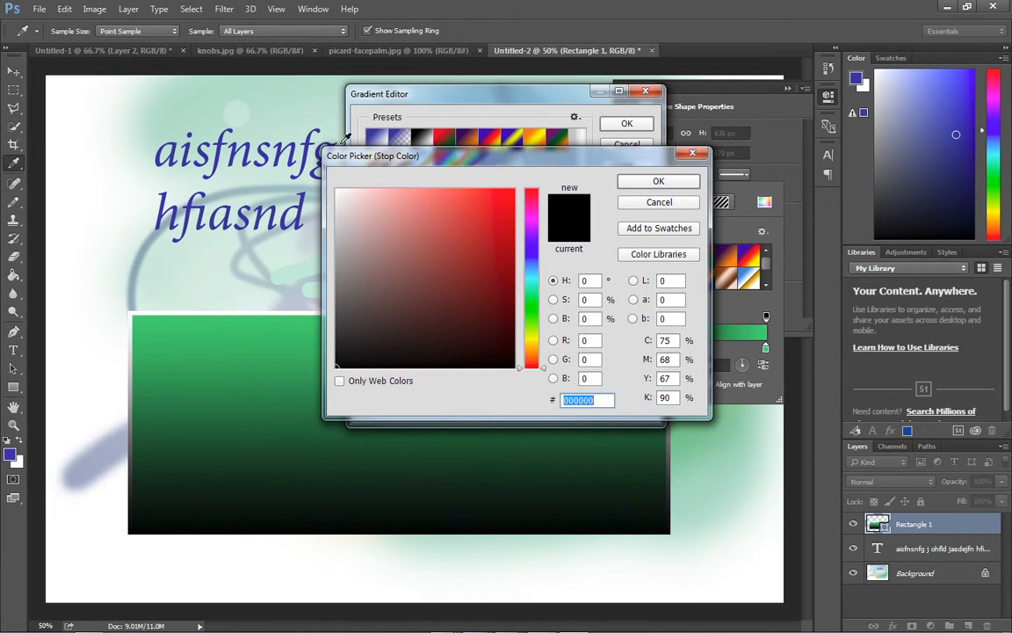
pyautogui.click(337, 190)
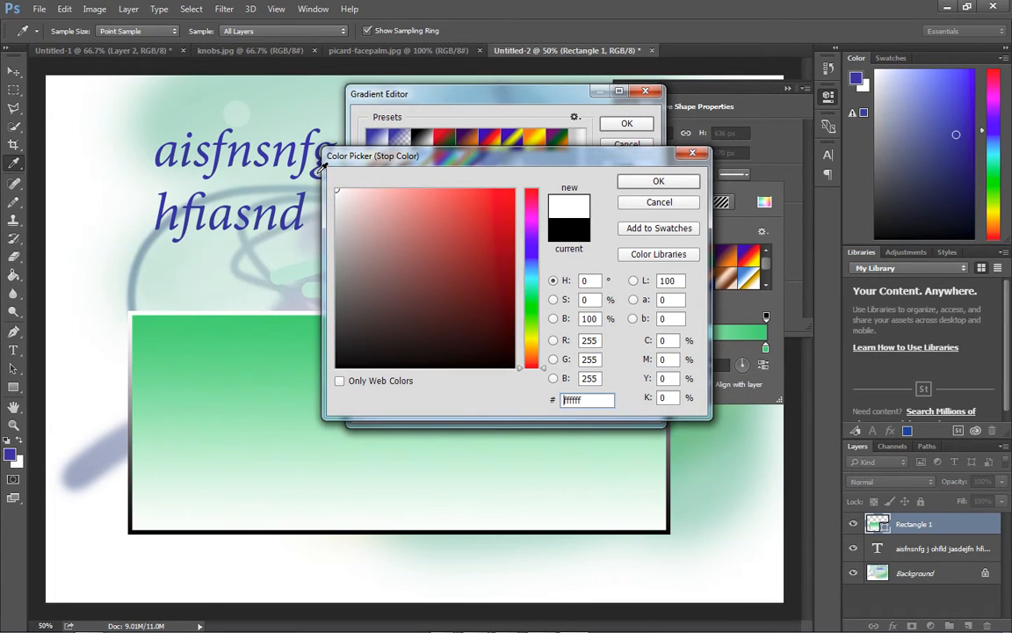
pyautogui.click(531, 256)
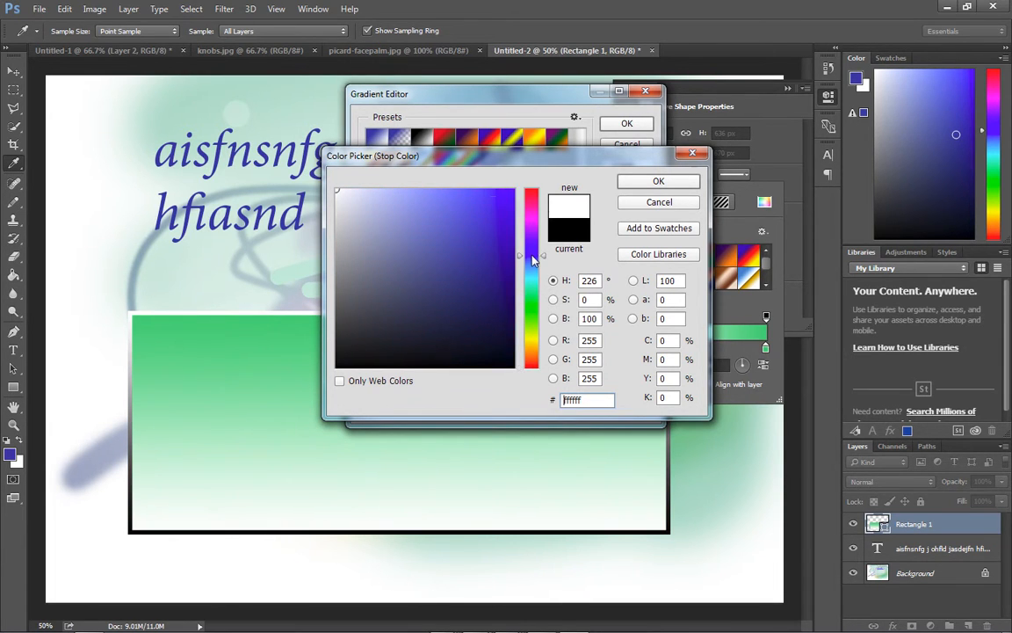
pyautogui.click(457, 193)
pyautogui.click(658, 181)
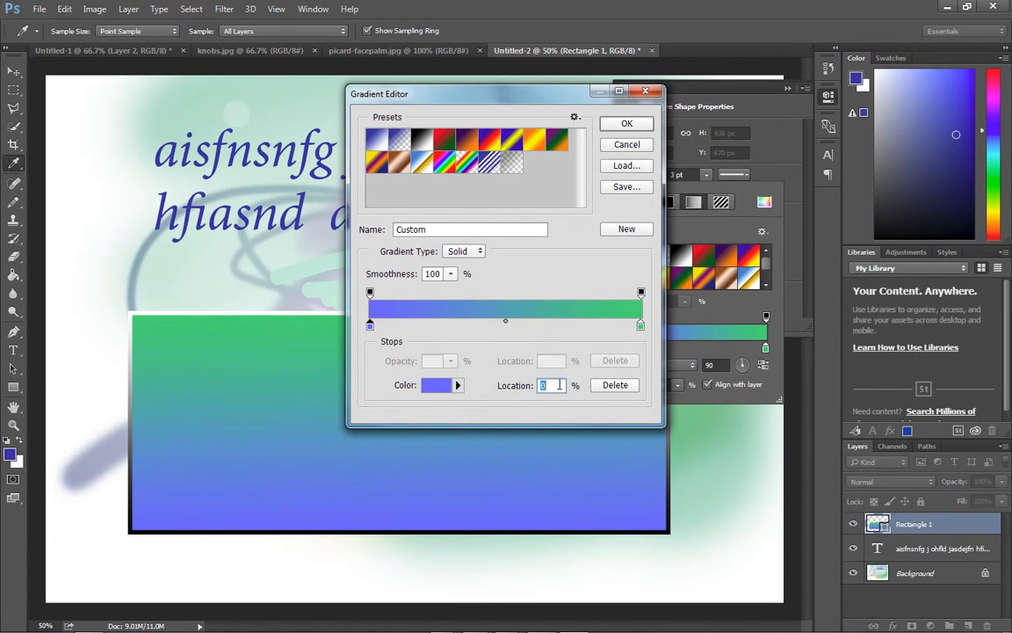
# Step: Try the violet-blue stop at the 90% location, close the gradient editor and return the stop to the gradient's start
pyautogui.write('90')
pyautogui.press('Return')
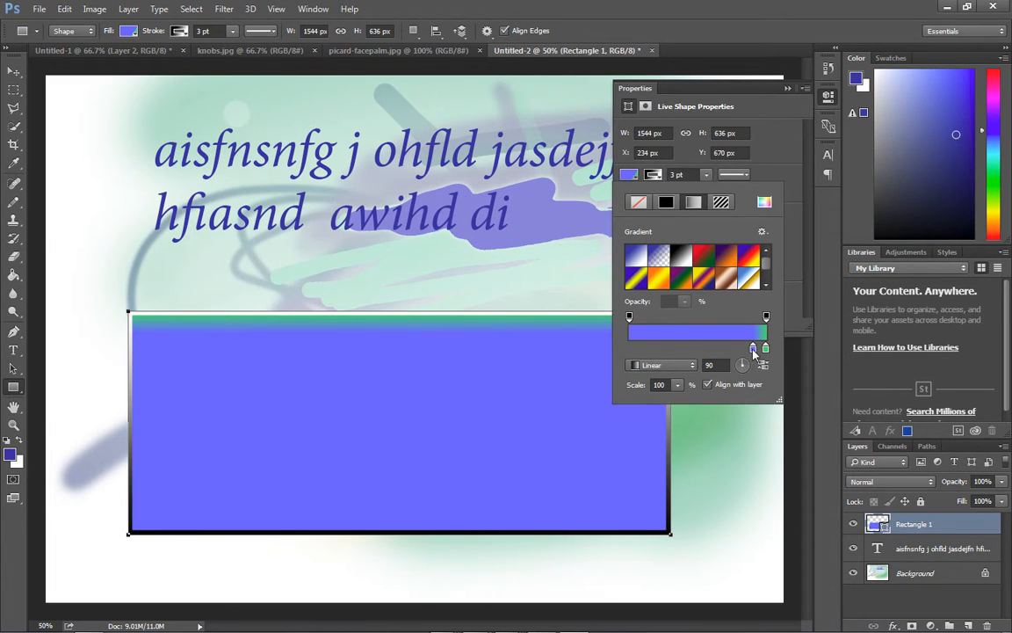
pyautogui.moveTo(753, 347); pyautogui.dragTo(622, 348)
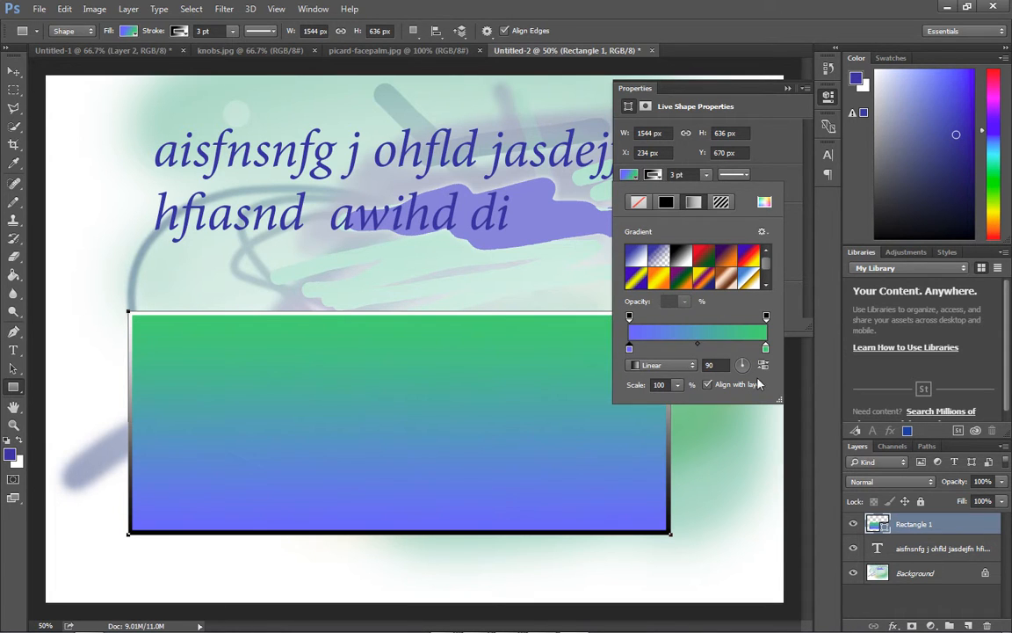
# Step: Set the fill gradient's angle to 0 degrees and close the shape properties
pyautogui.doubleClick(722, 362)
pyautogui.write('0')
pyautogui.press('Return')
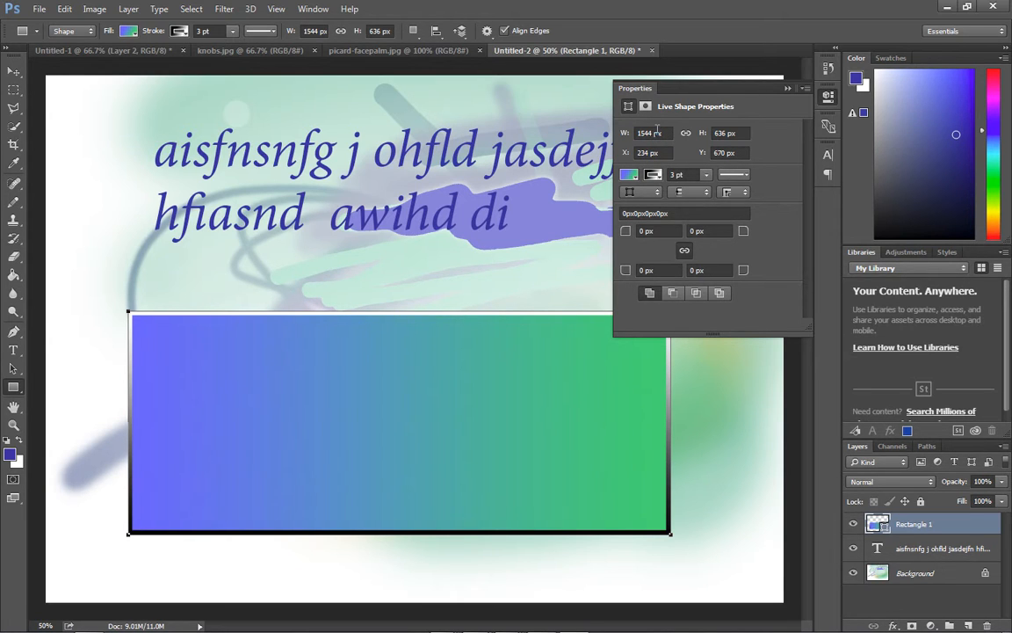
pyautogui.click(788, 89)
# Step: With the Move tool active, open the rectangle layer's gradient fill settings and cancel them
pyautogui.click(14, 70)
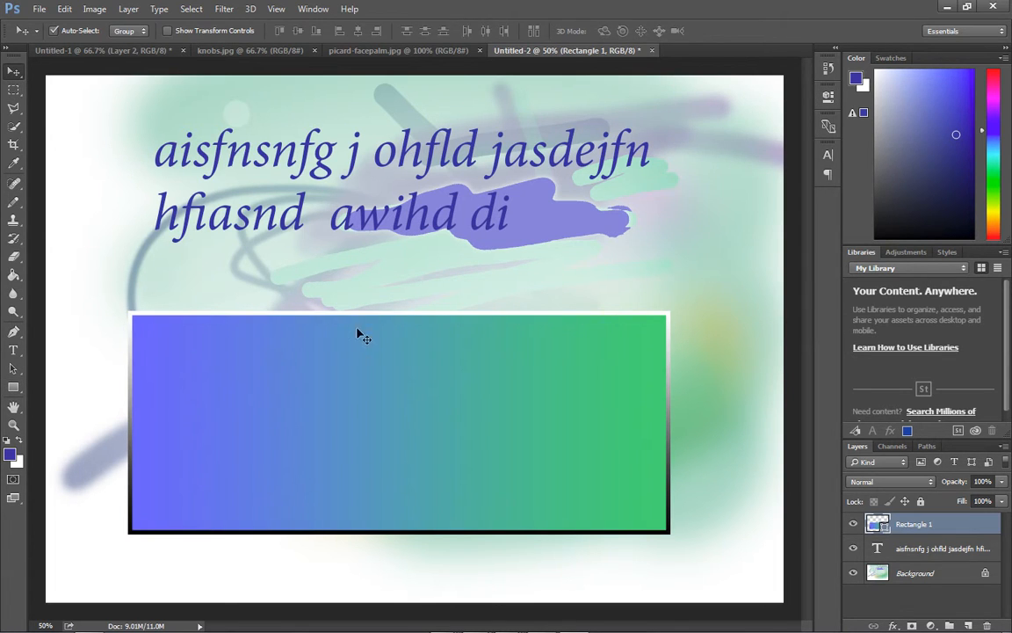
pyautogui.click(914, 556)
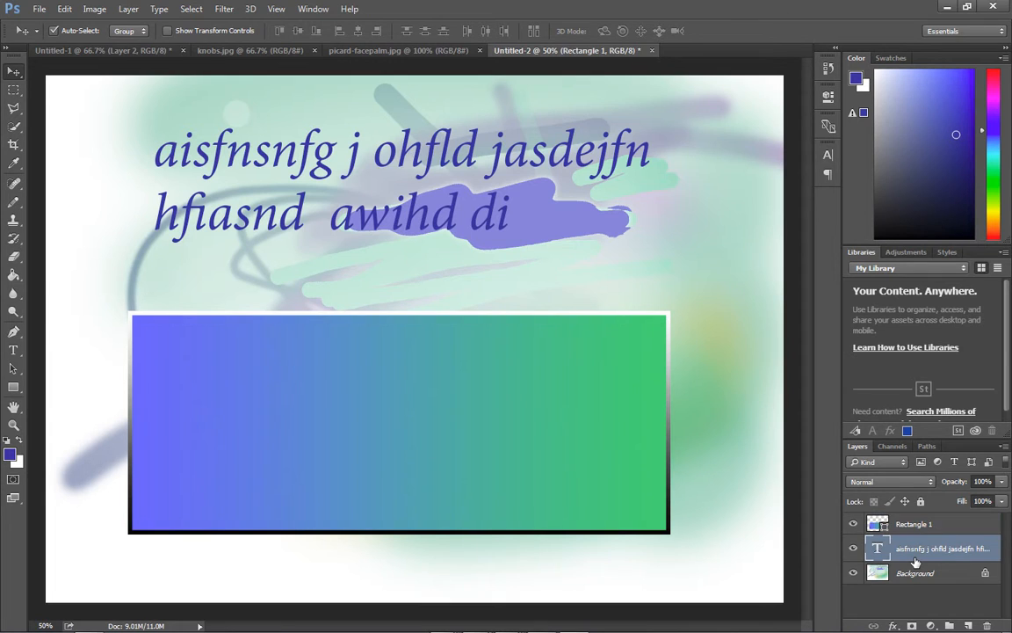
pyautogui.doubleClick(876, 524)
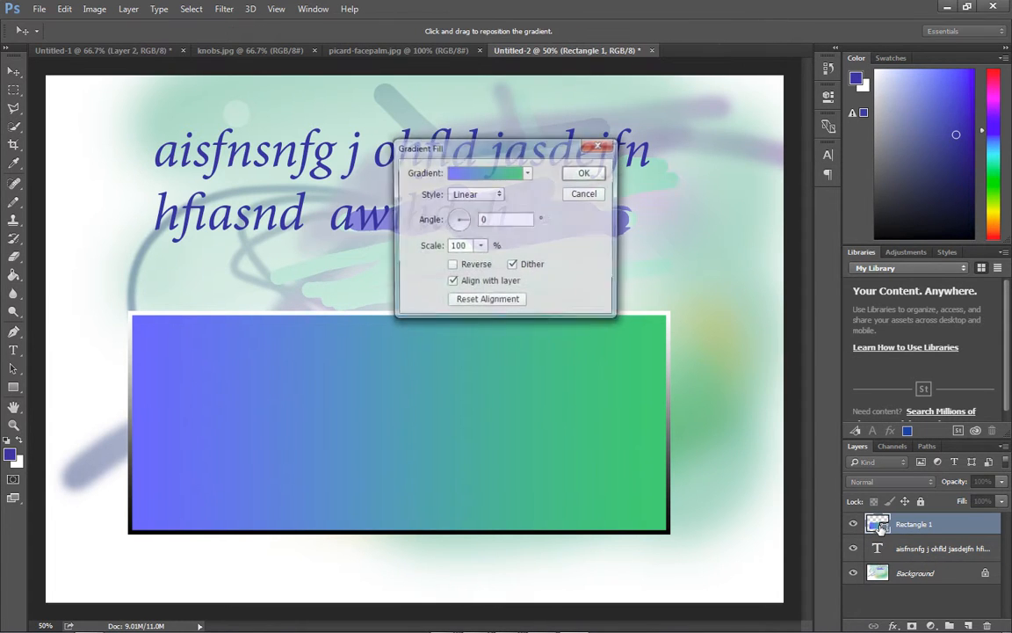
pyautogui.click(597, 202)
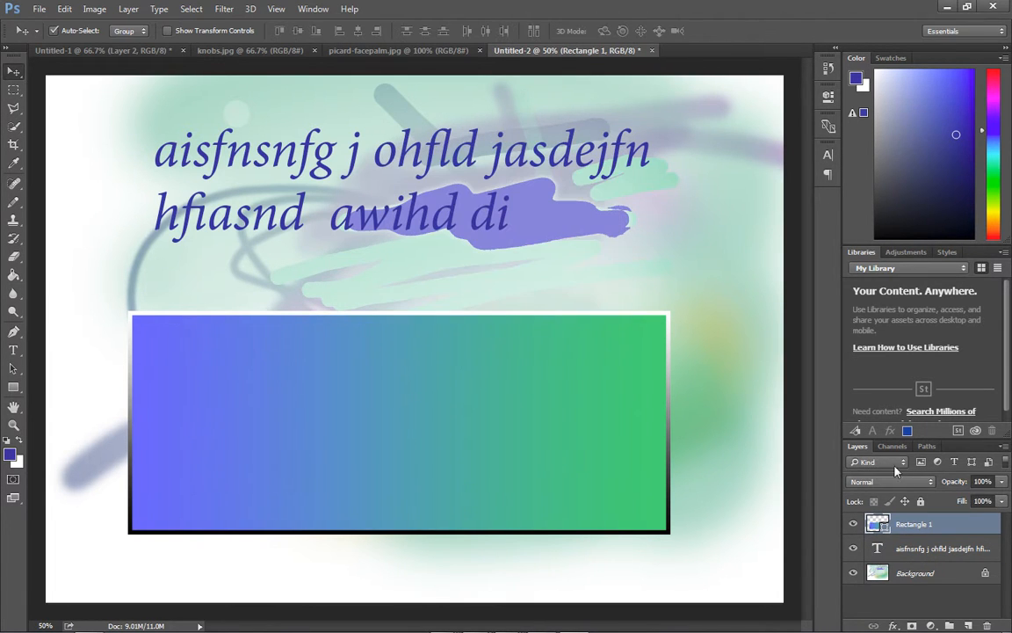
pyautogui.click(15, 391)
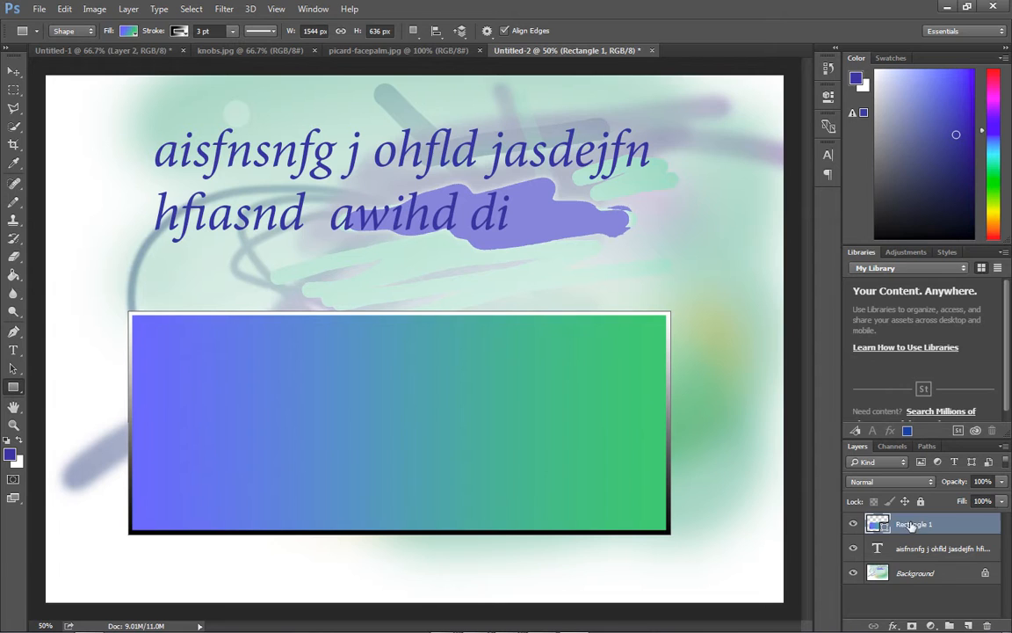
pyautogui.click(631, 358)
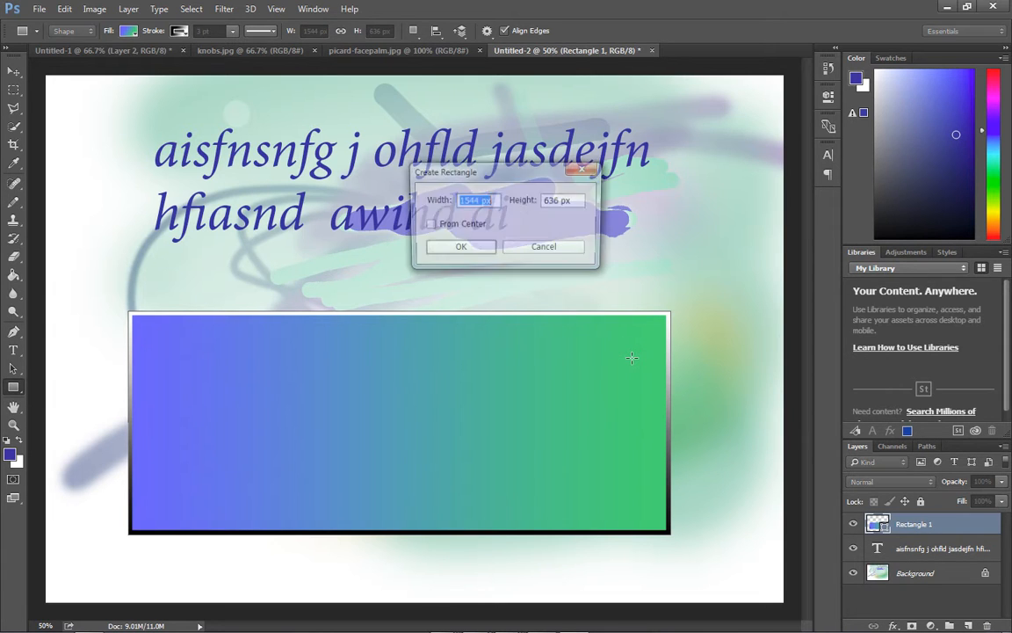
pyautogui.click(538, 248)
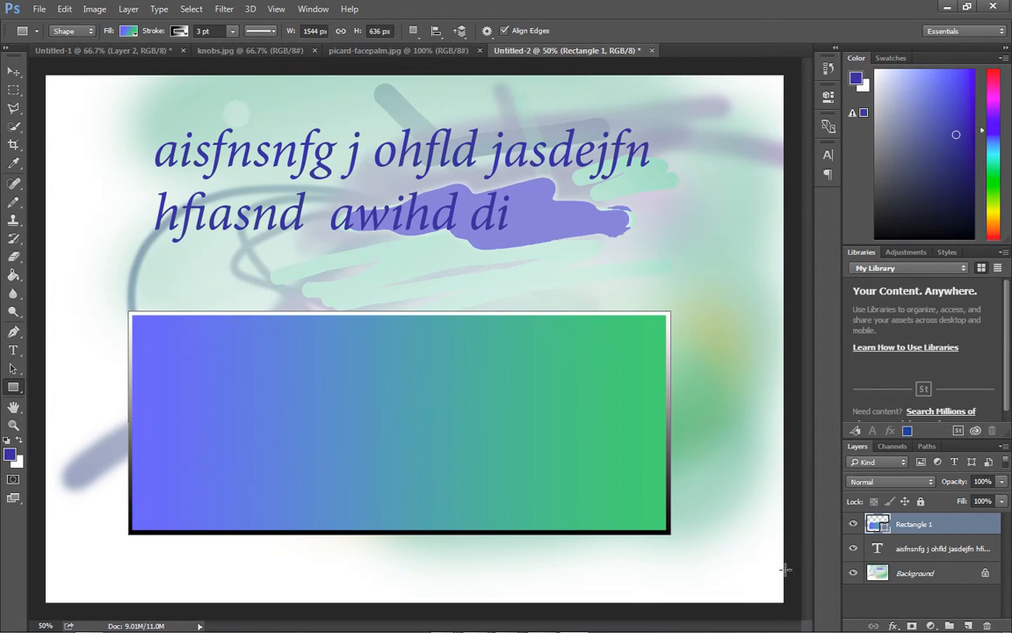
# Step: Examine the rectangle layer's gradient fill settings and its live shape properties, closing both without changes
pyautogui.doubleClick(877, 525)
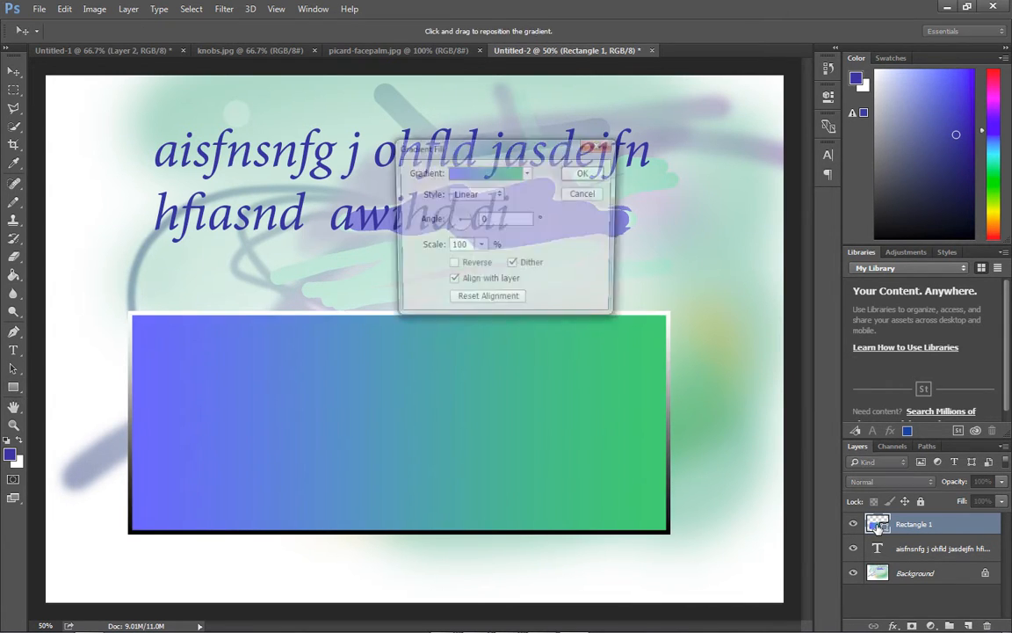
pyautogui.click(583, 193)
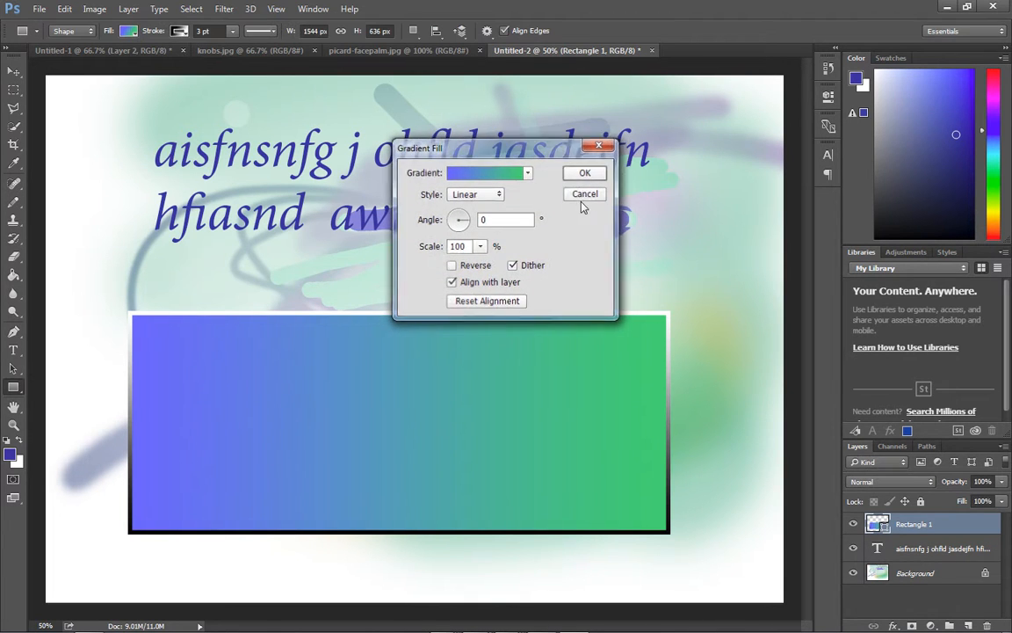
pyautogui.doubleClick(878, 524)
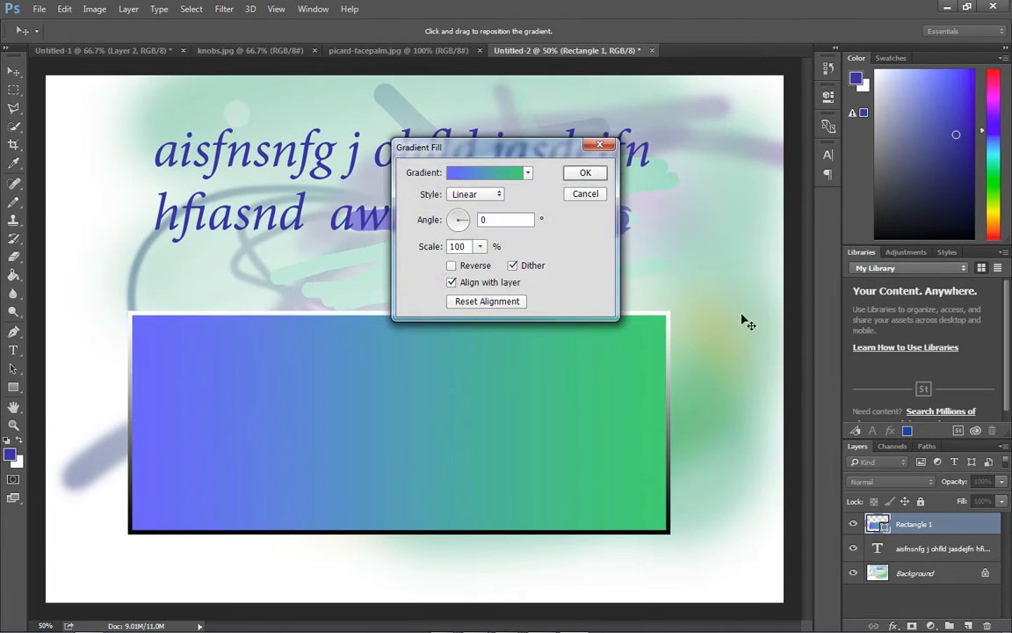
pyautogui.click(583, 195)
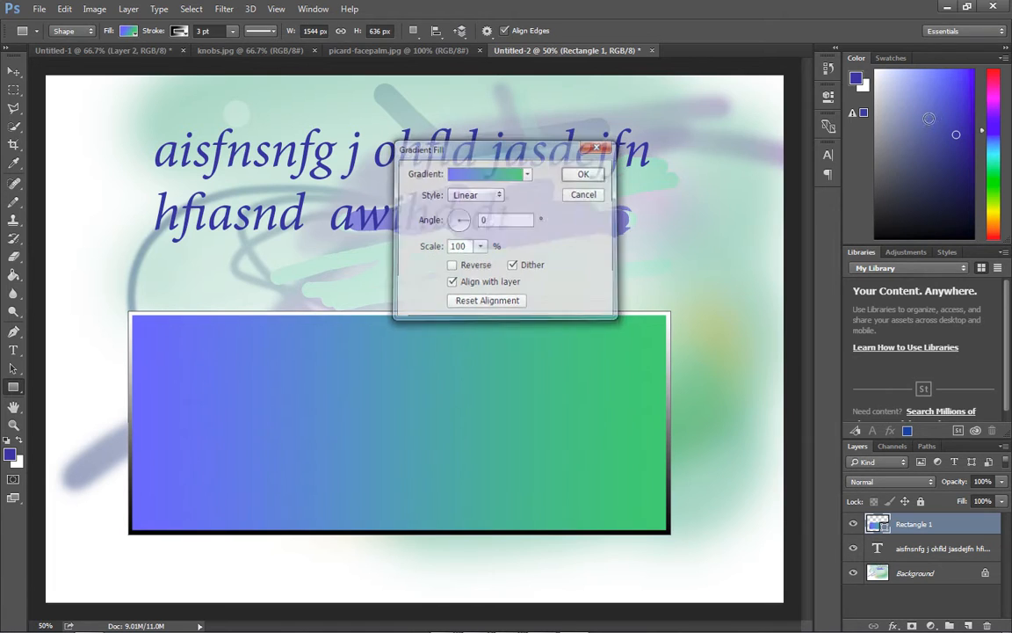
pyautogui.click(826, 99)
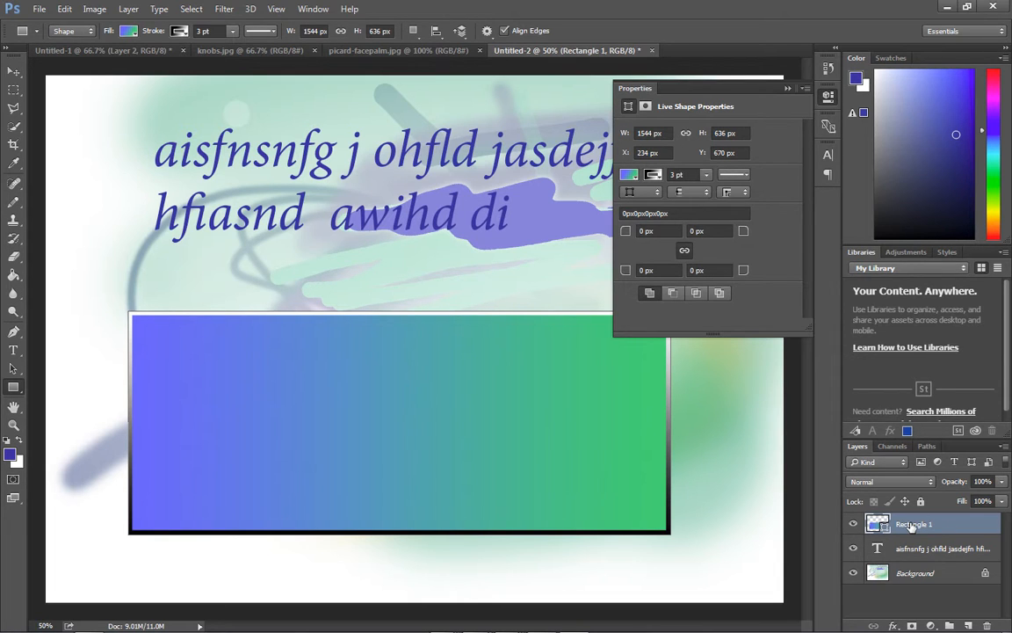
pyautogui.click(787, 88)
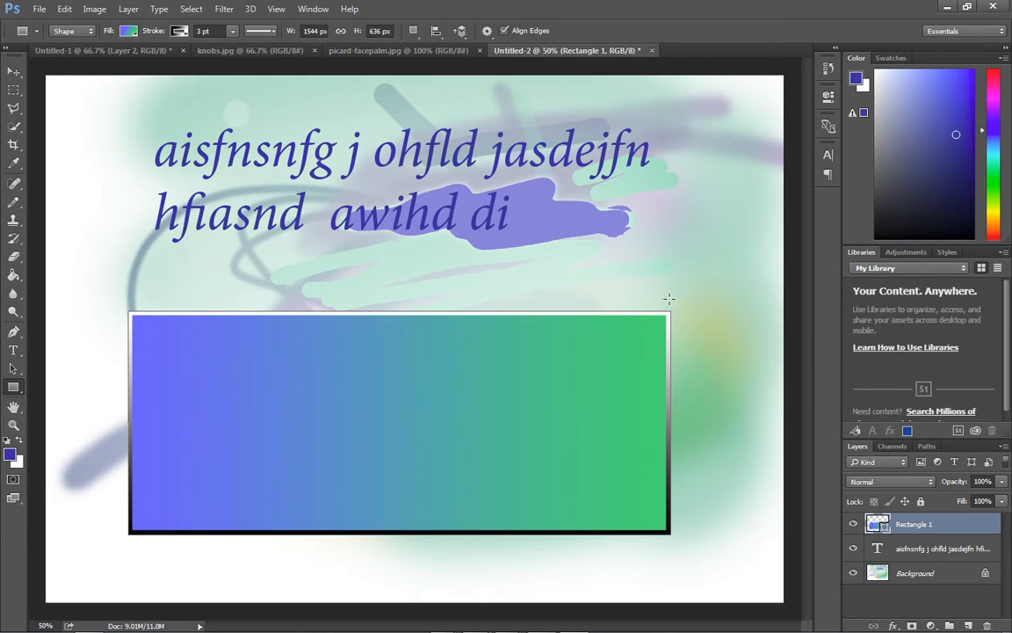
# Step: Switch to the Brush tool and set the brush hardness to 0%
pyautogui.click(14, 71)
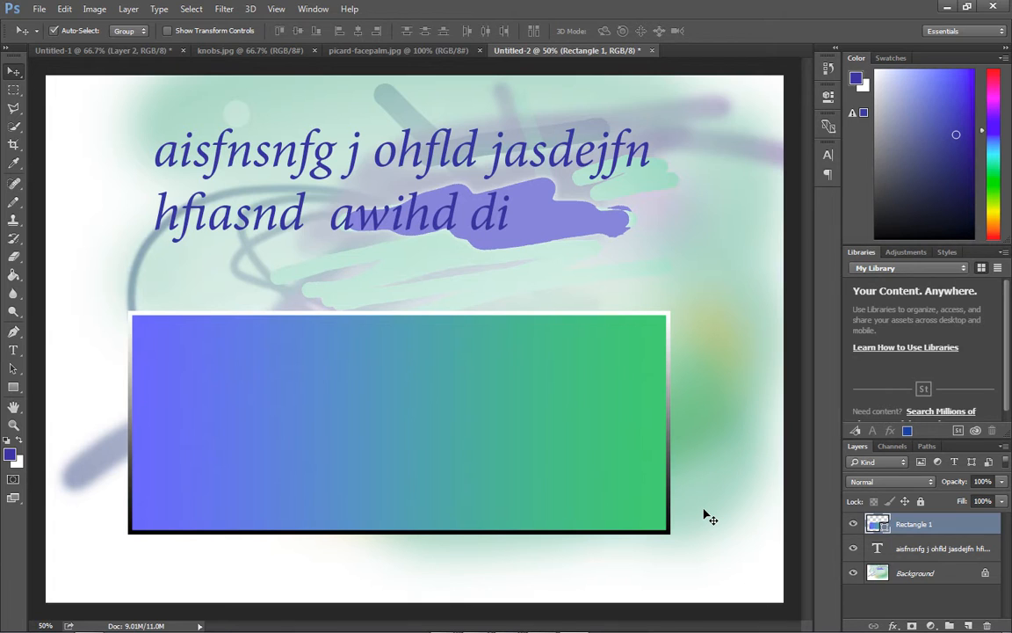
pyautogui.press('b')
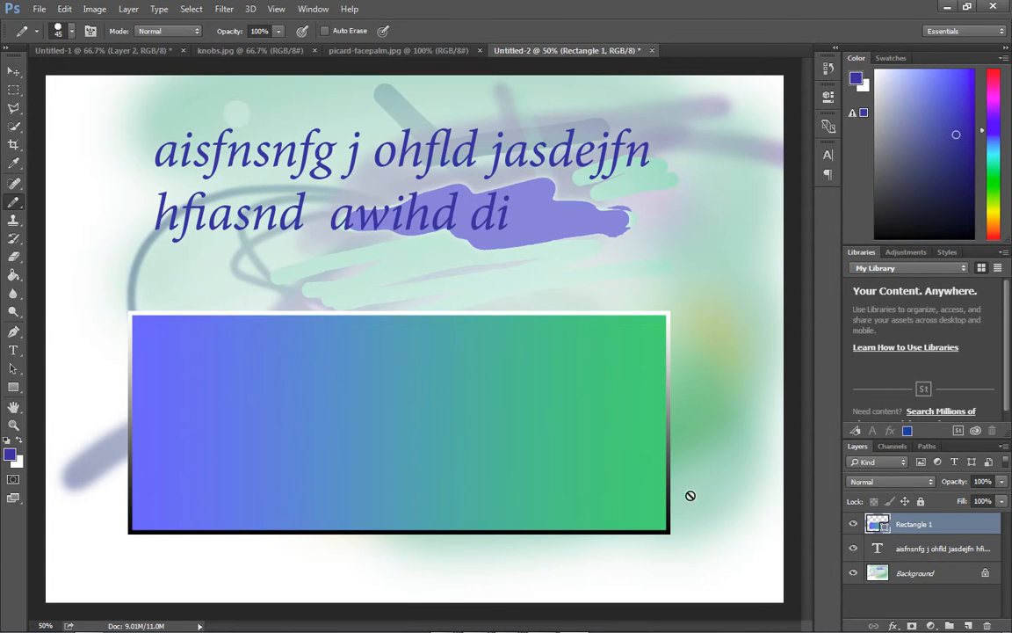
pyautogui.rightClick(18, 207)
pyautogui.click(73, 200)
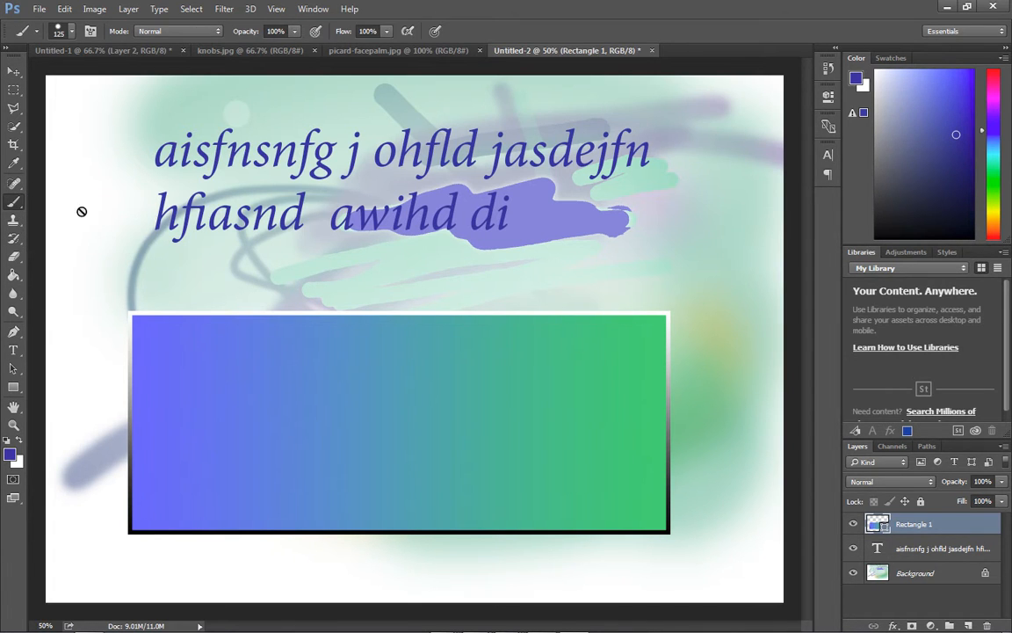
pyautogui.click(72, 34)
pyautogui.moveTo(106, 108); pyautogui.dragTo(56, 105)
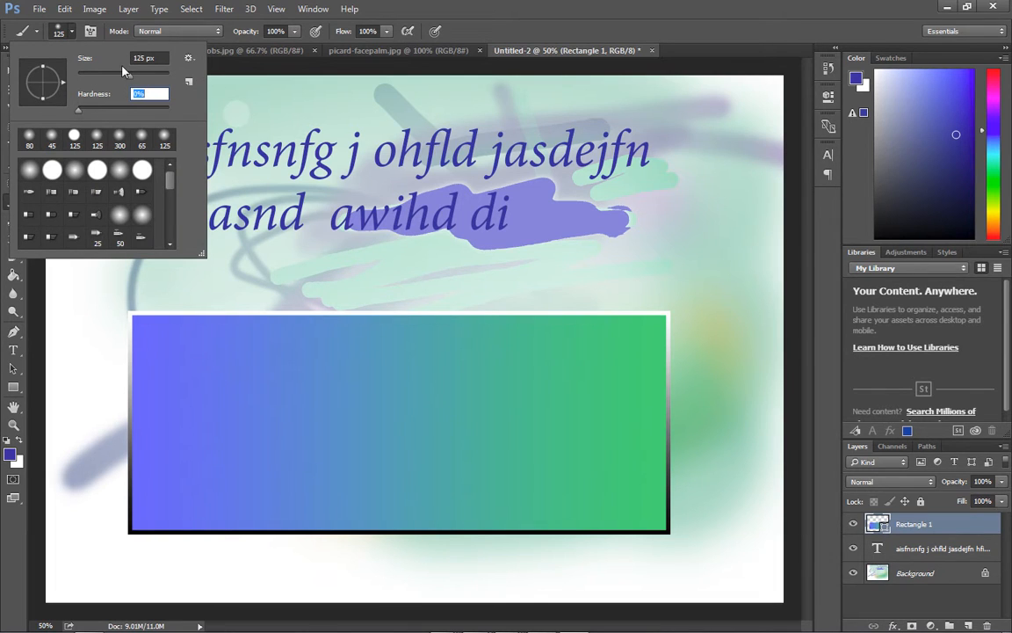
pyautogui.click(294, 32)
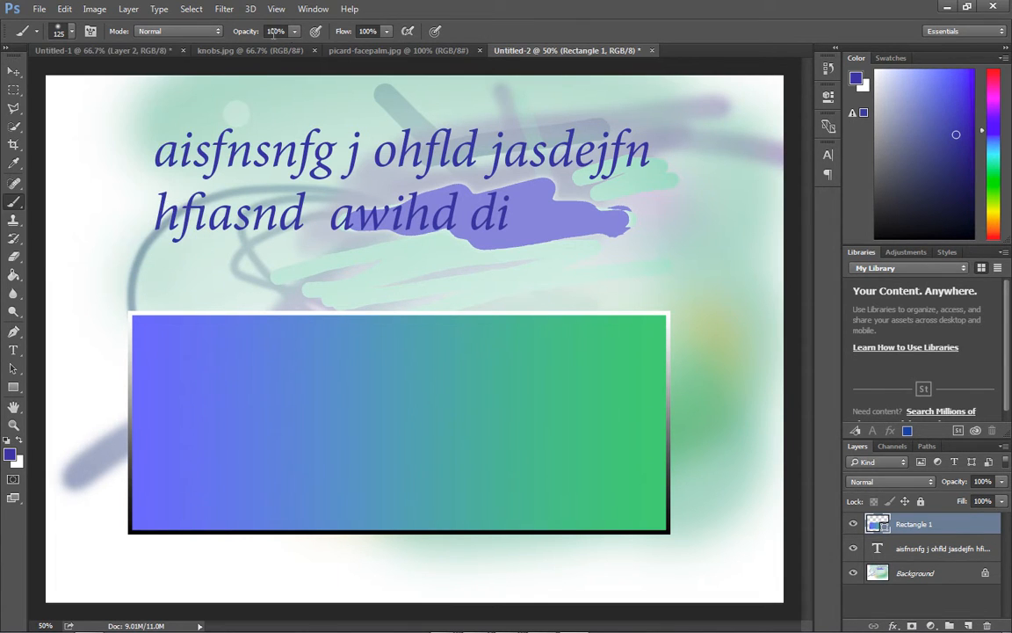
# Step: Set the brush opacity to 26%
pyautogui.moveTo(247, 52); pyautogui.dragTo(241, 52)
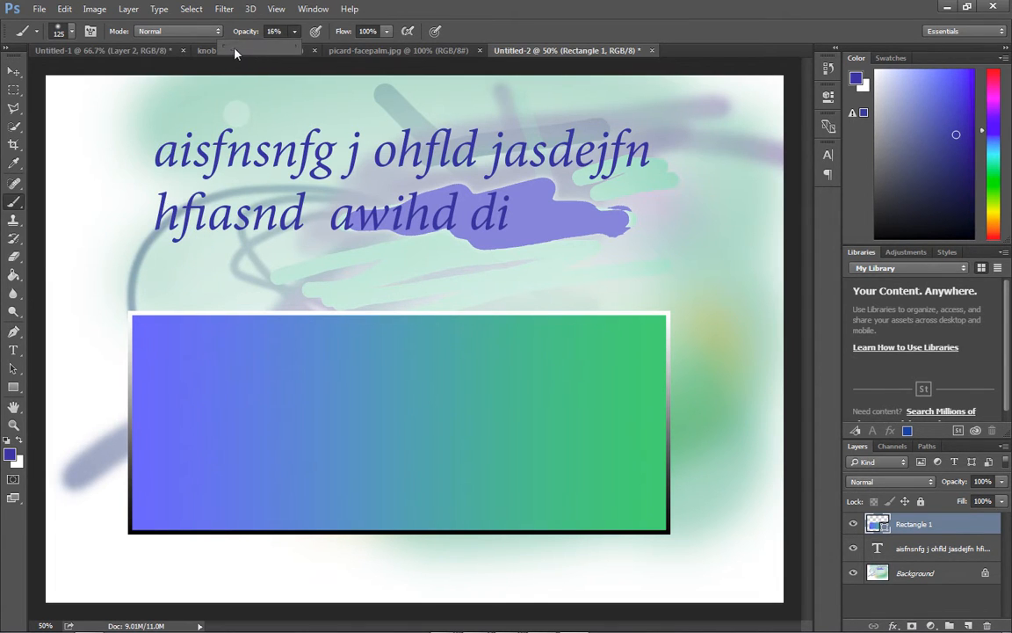
pyautogui.click(616, 24)
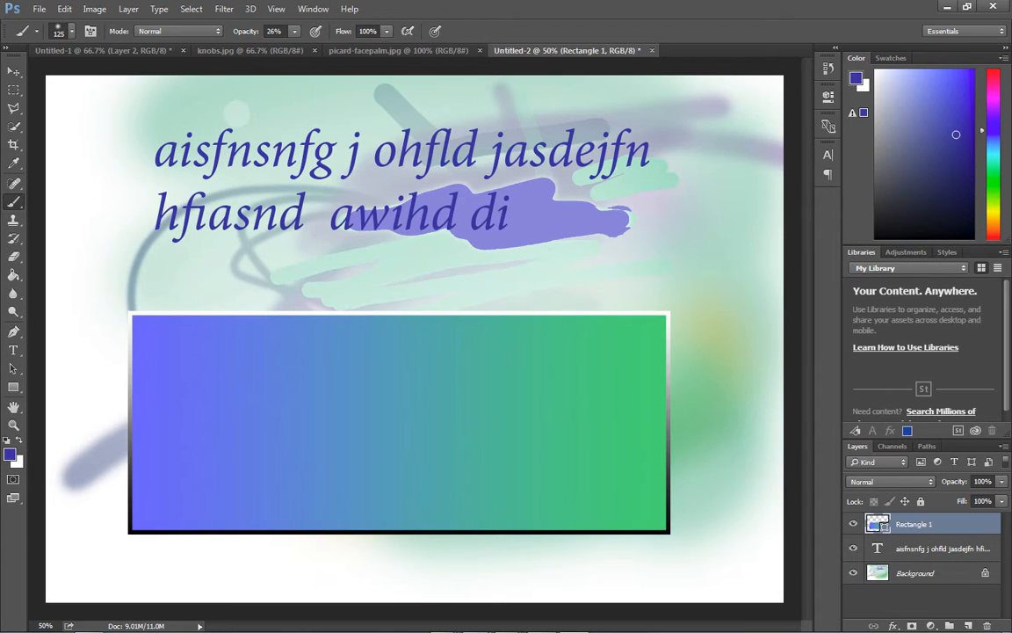
# Step: Try to paint on the Rectangle 1 shape layer and on the text layer, declining to rasterize either one
pyautogui.moveTo(1011, 204); pyautogui.dragTo(310, 212)
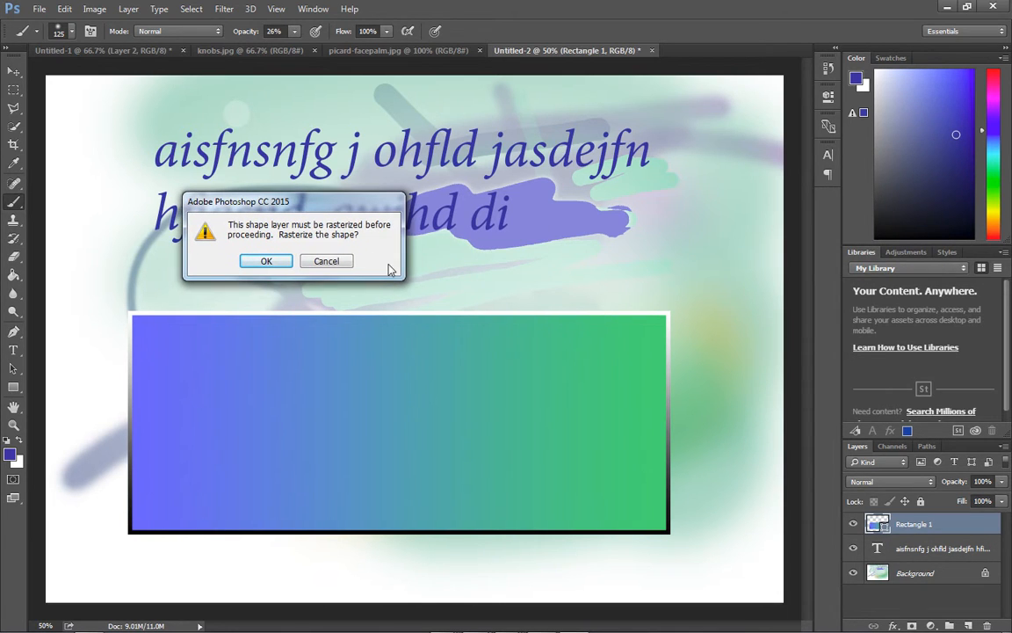
pyautogui.click(322, 259)
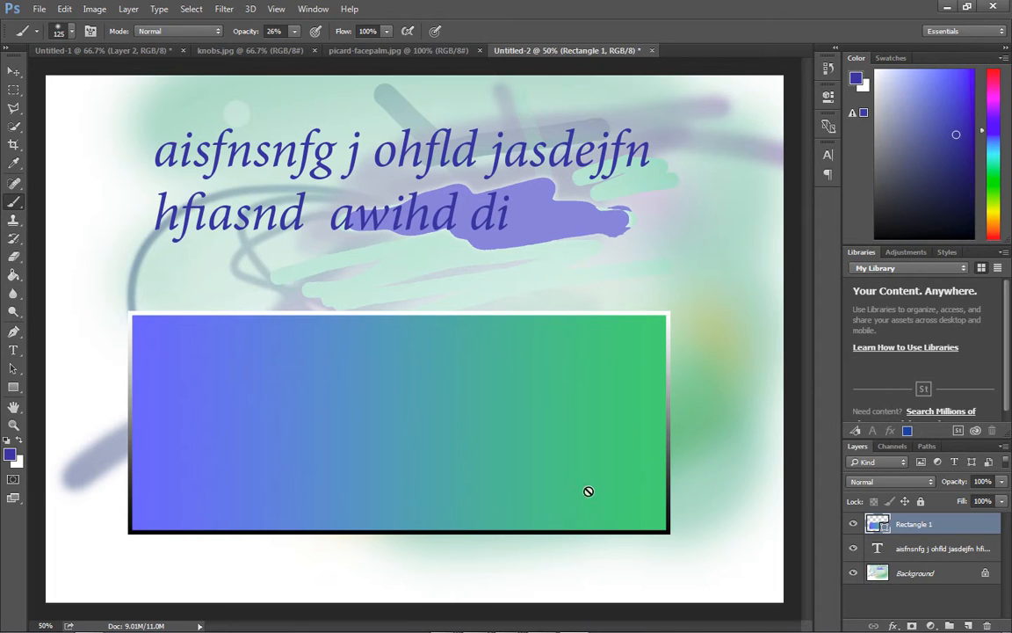
pyautogui.hotkey('alt', '[')
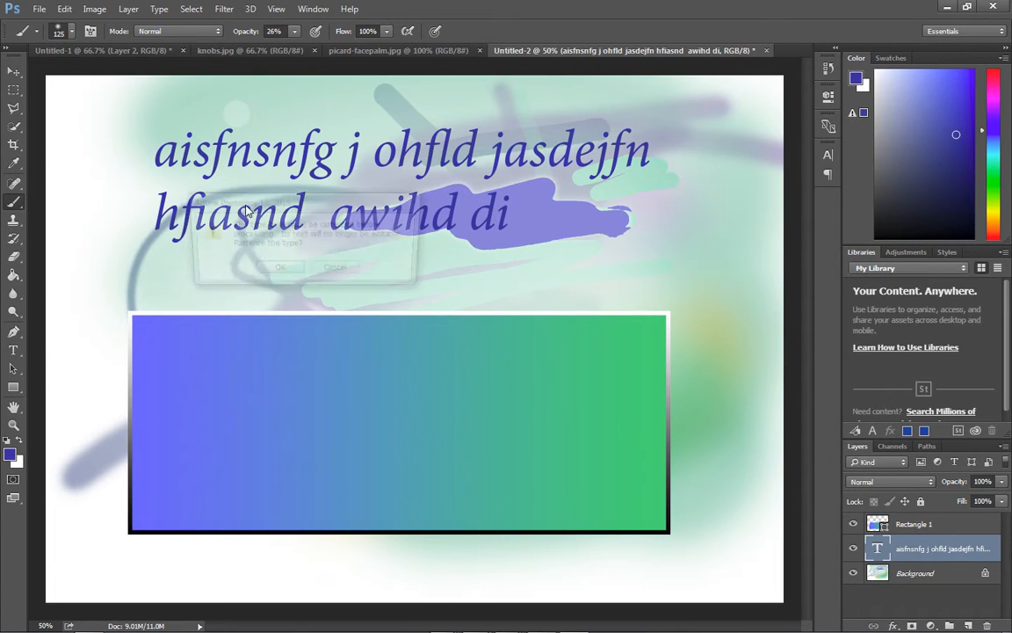
pyautogui.click(366, 301)
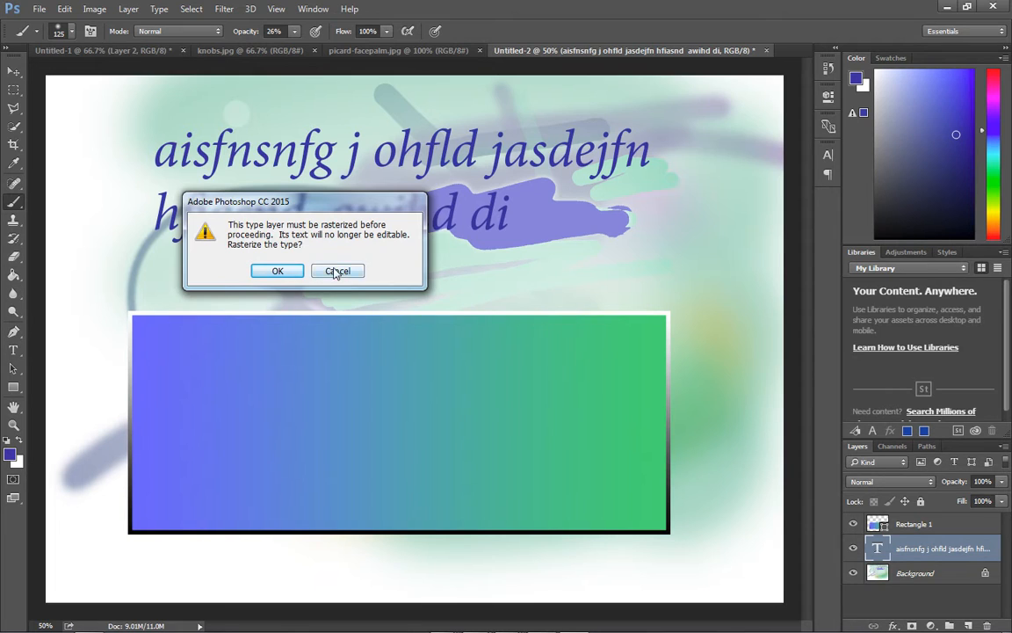
pyautogui.click(338, 271)
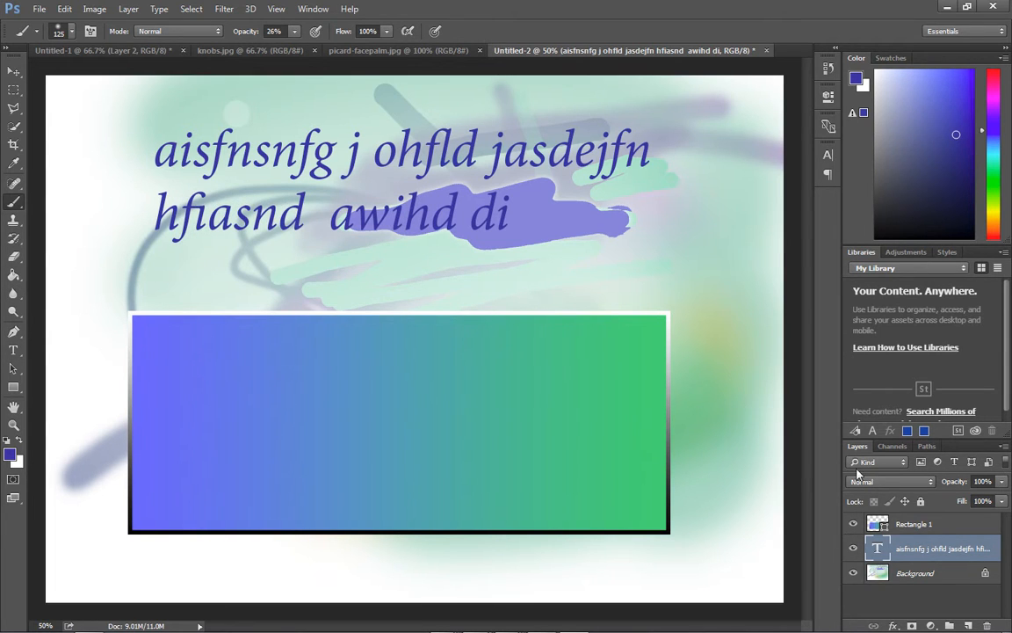
# Step: Hide the Rectangle 1 and text layers and paint a soft curved blue stroke on the Background layer's upper-left area
pyautogui.click(925, 523)
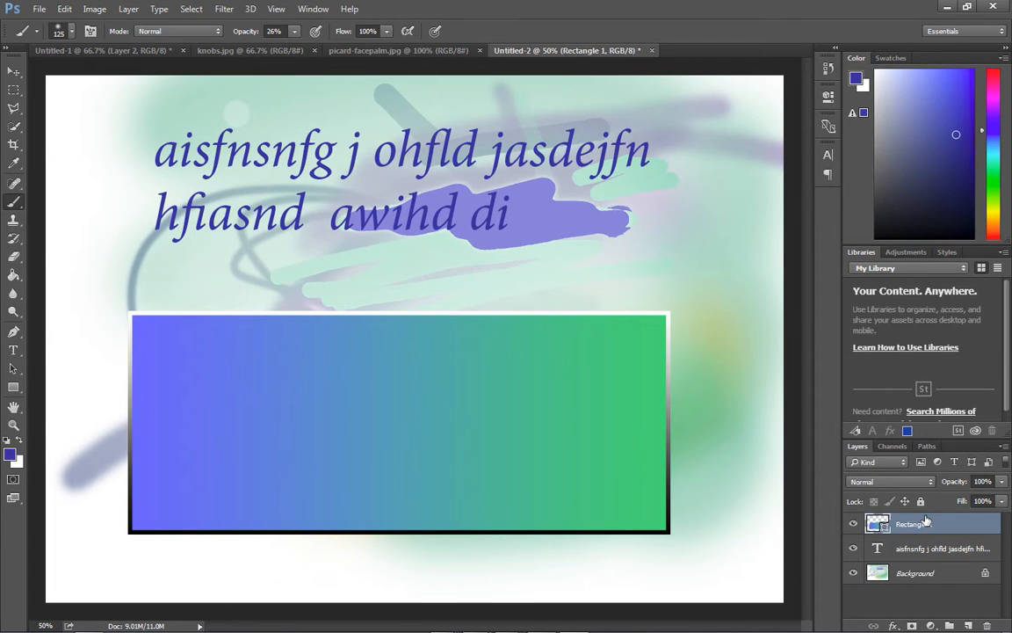
pyautogui.click(853, 524)
pyautogui.click(853, 547)
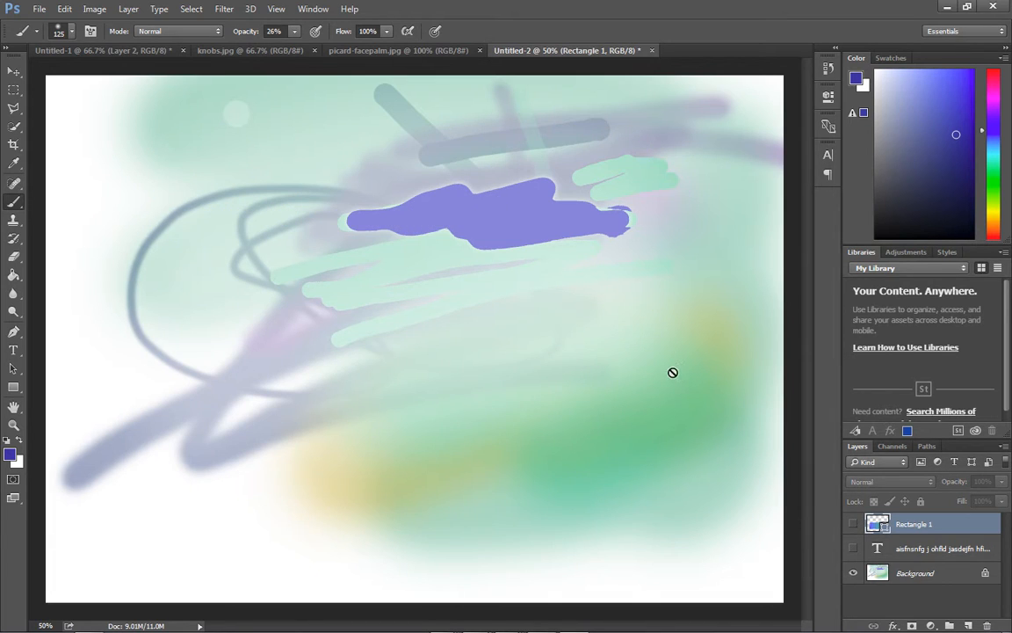
pyautogui.click(924, 571)
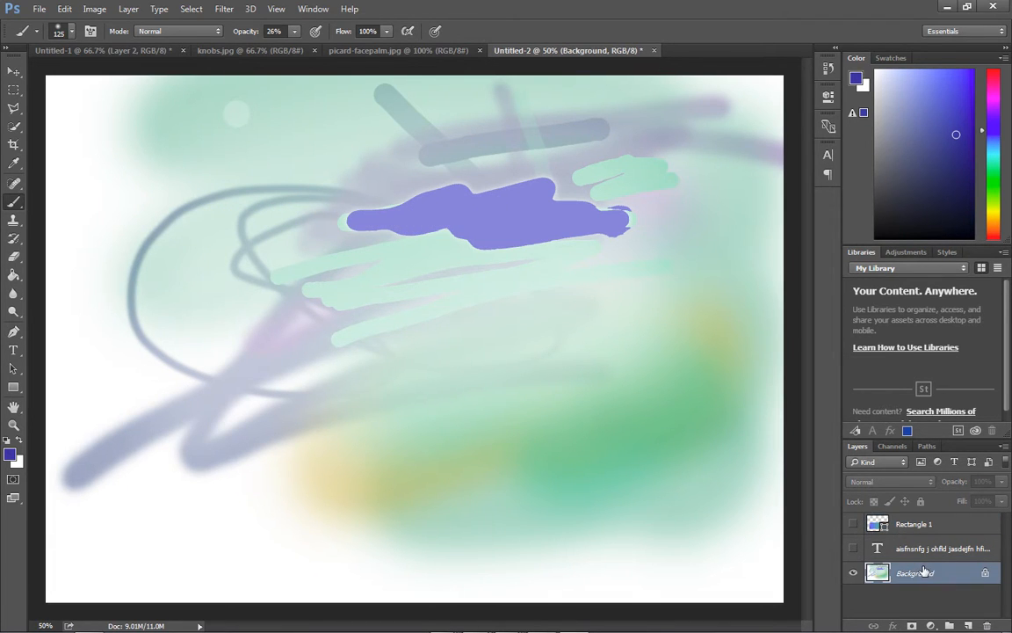
pyautogui.moveTo(303, 148)
pyautogui.mouseDown()
pyautogui.moveTo(128, 219)
pyautogui.moveTo(171, 314)
pyautogui.mouseUp()
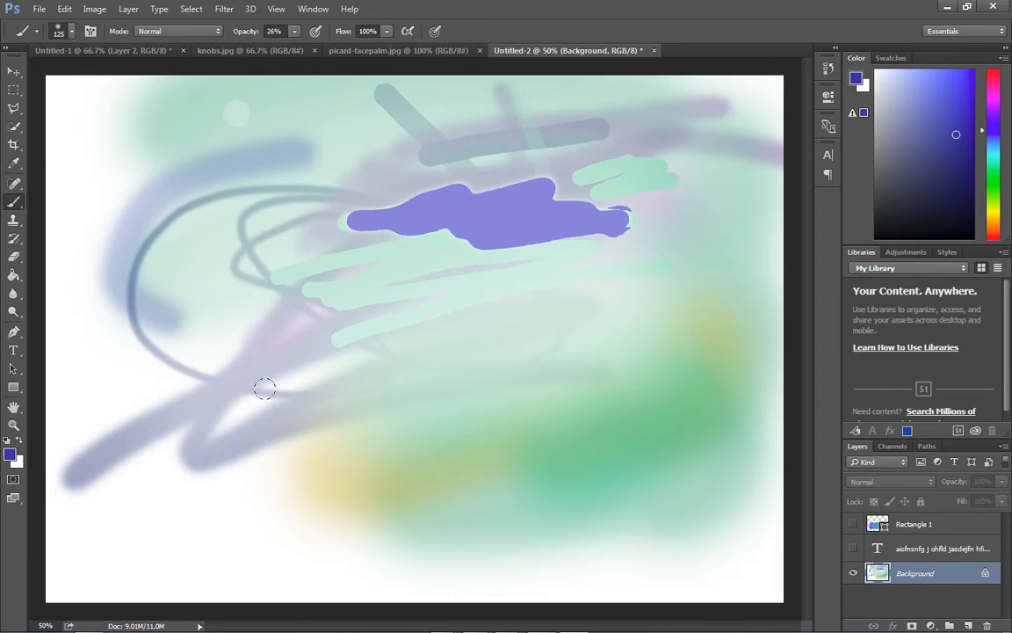
# Step: Switch to the Move tool, select the Rectangle 1 layer and show it and the text layer again
pyautogui.press('v')
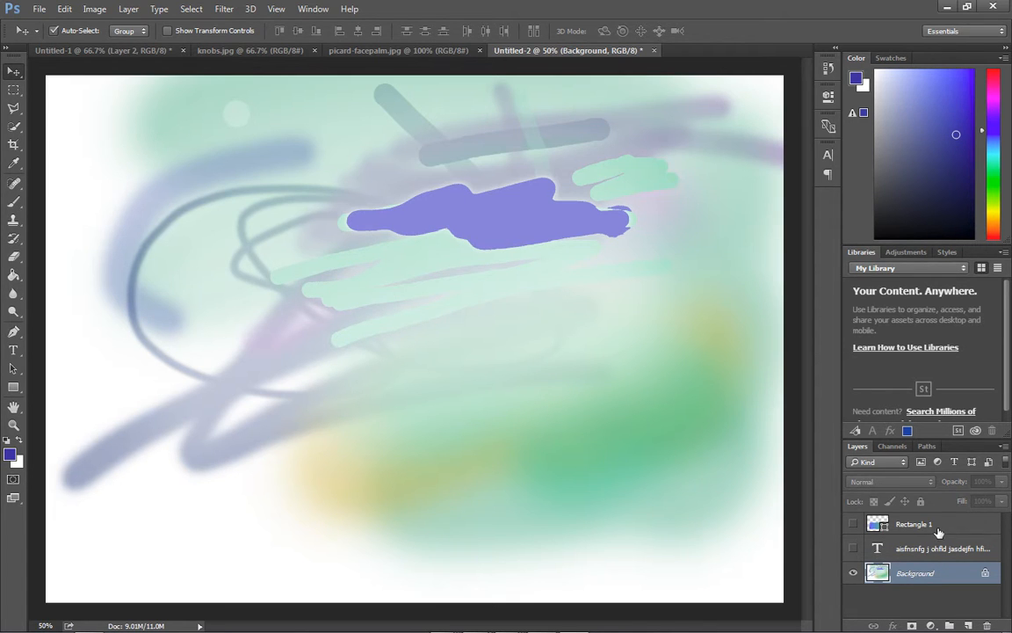
pyautogui.click(876, 528)
pyautogui.moveTo(852, 524); pyautogui.dragTo(852, 548)
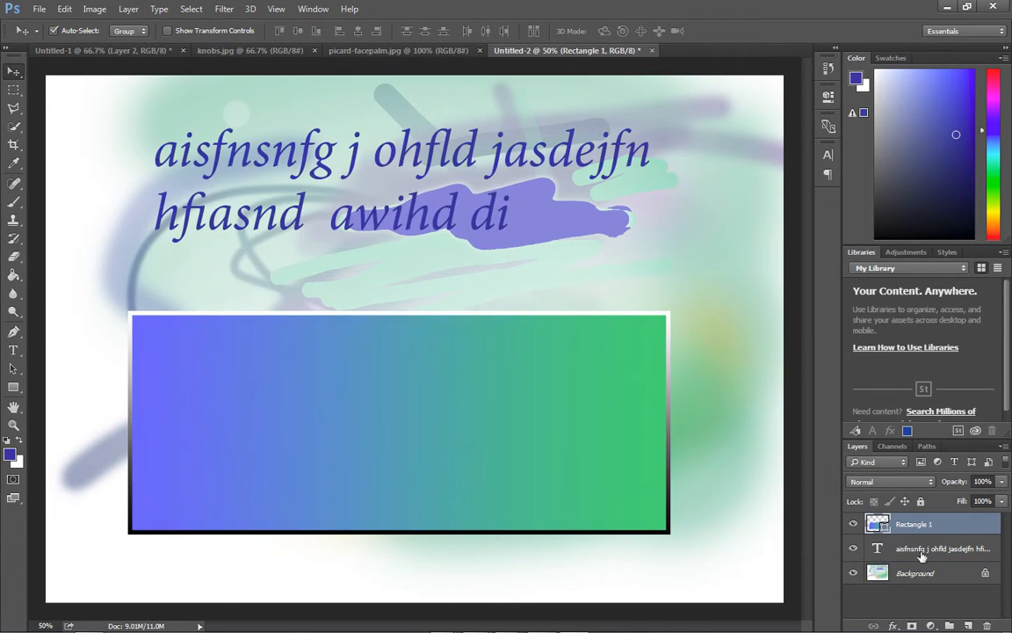
# Step: Rasterize the Rectangle 1 layer and check its properties
pyautogui.rightClick(962, 525)
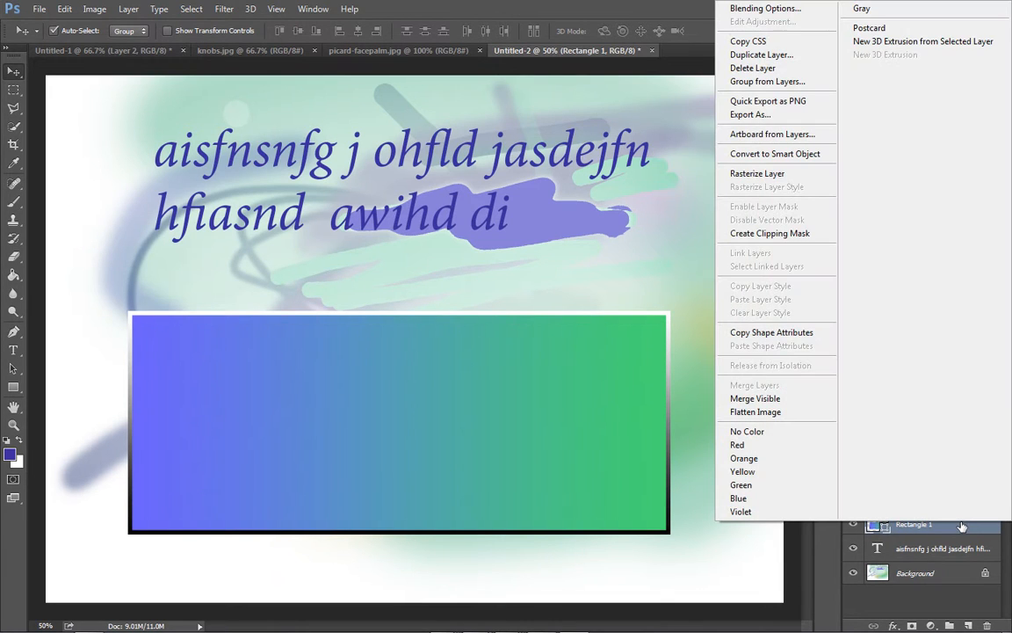
pyautogui.click(794, 175)
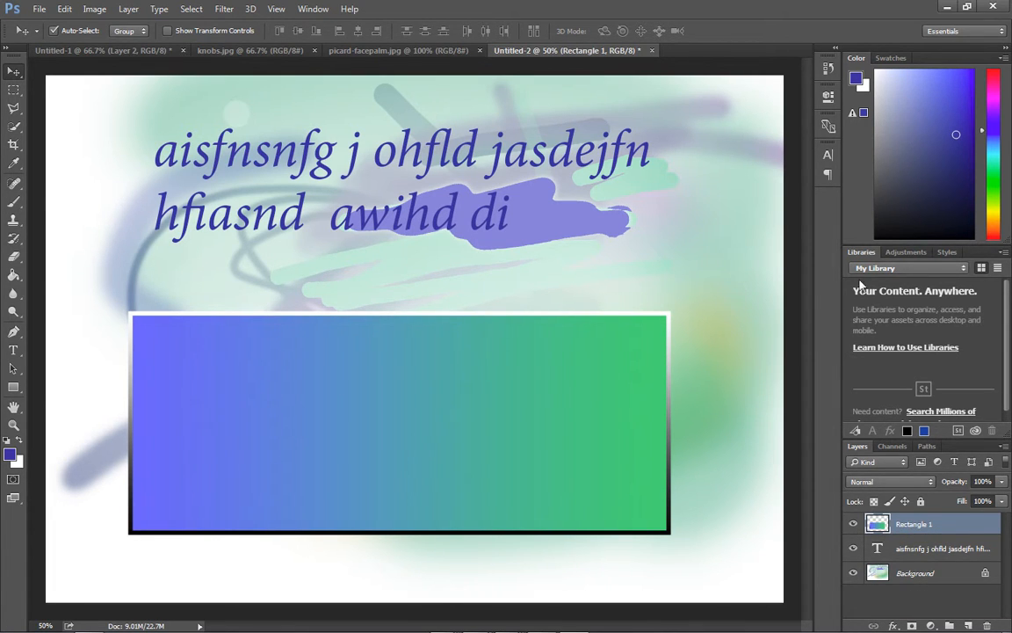
pyautogui.click(828, 96)
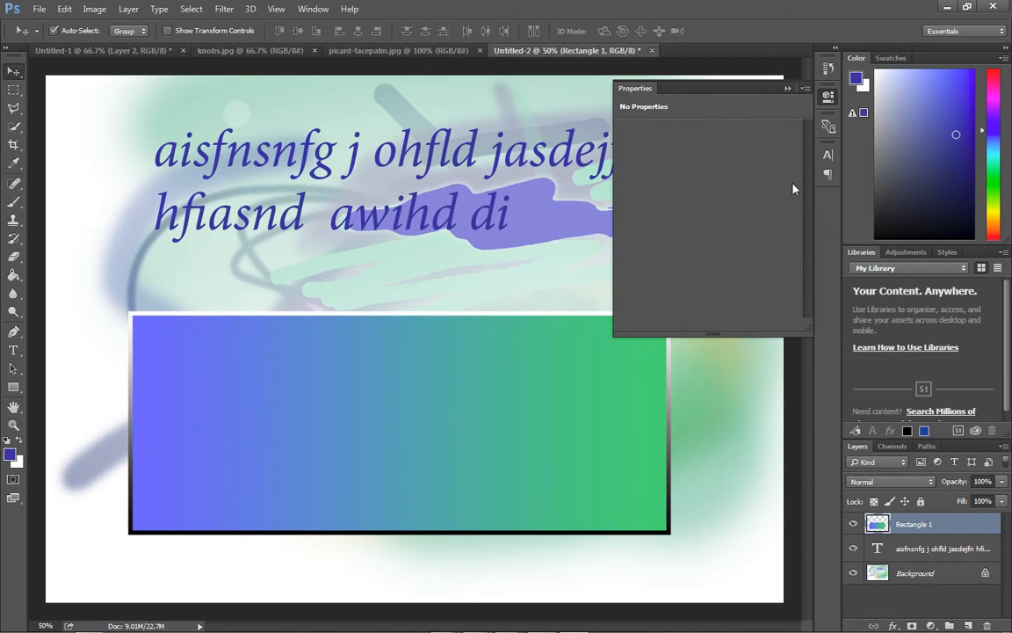
pyautogui.click(787, 89)
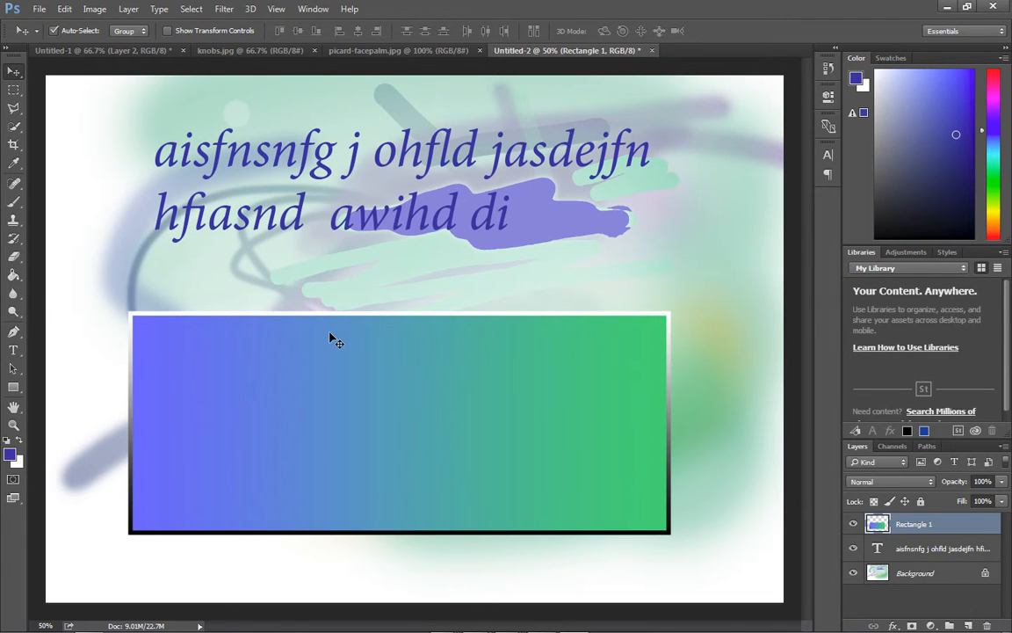
# Step: Try brush strokes over the rasterized rectangle, first at size 125 and again at size 800, undoing each one
pyautogui.press('b')
pyautogui.moveTo(268, 347)
pyautogui.mouseDown()
pyautogui.moveTo(169, 390)
pyautogui.moveTo(237, 428)
pyautogui.moveTo(346, 345)
pyautogui.moveTo(243, 444)
pyautogui.moveTo(313, 501)
pyautogui.moveTo(463, 347)
pyautogui.moveTo(492, 407)
pyautogui.moveTo(403, 506)
pyautogui.moveTo(531, 385)
pyautogui.moveTo(589, 398)
pyautogui.moveTo(538, 486)
pyautogui.moveTo(559, 512)
pyautogui.moveTo(619, 392)
pyautogui.mouseUp()
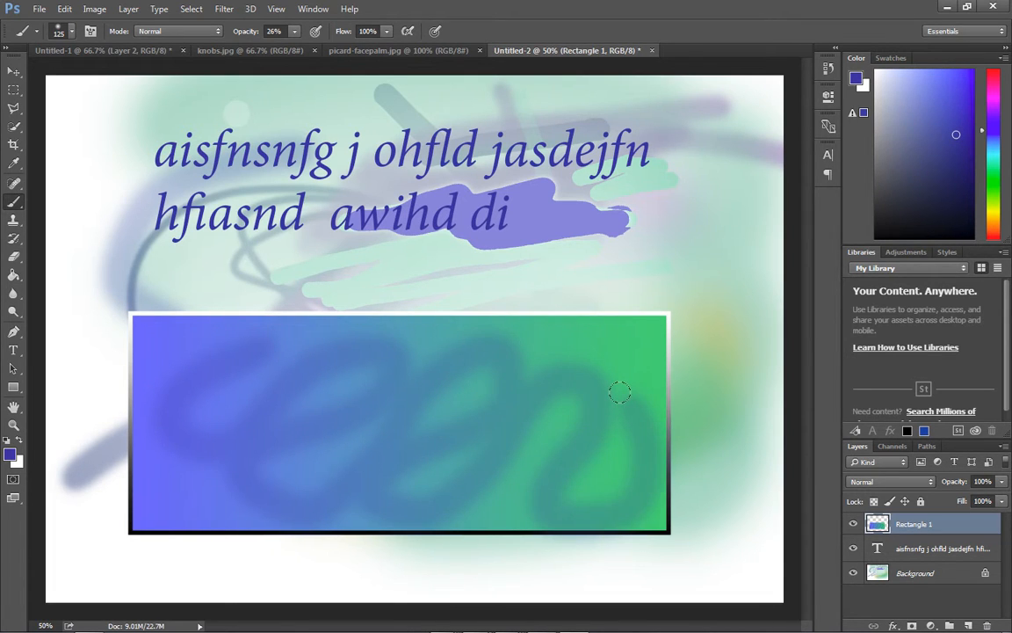
pyautogui.hotkey('ctrl', 'z')
pyautogui.press(']')
pyautogui.press(']')
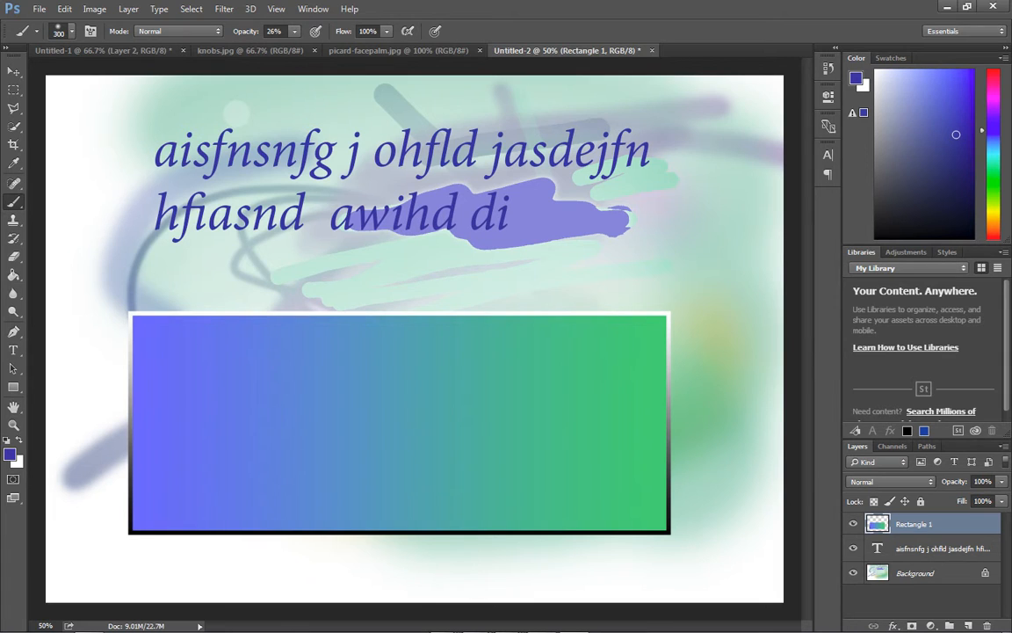
pyautogui.moveTo(255, 307)
pyautogui.mouseDown()
pyautogui.moveTo(206, 377)
pyautogui.moveTo(321, 448)
pyautogui.moveTo(536, 395)
pyautogui.moveTo(576, 457)
pyautogui.mouseUp()
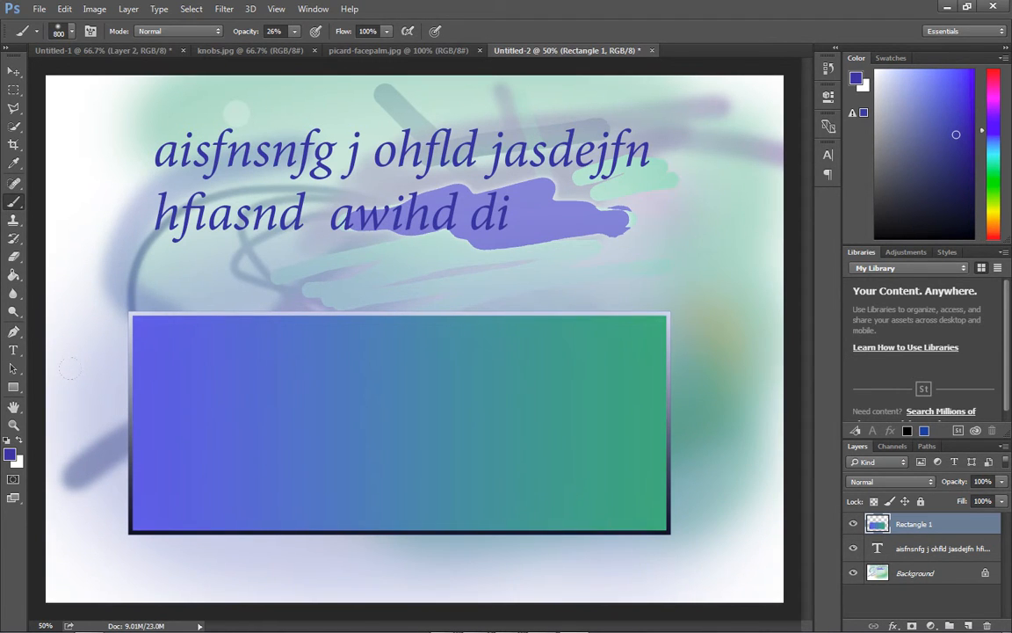
pyautogui.hotkey('ctrl', 'z')
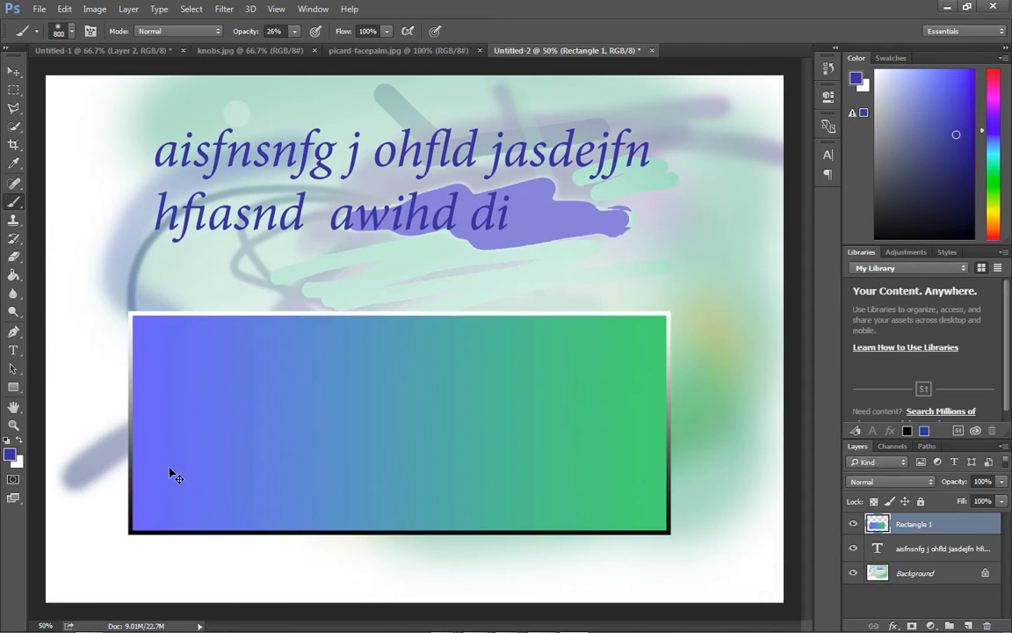
# Step: Darken the rectangle's left and lower edges using the Burn tool at size 500 with the Highlights range and 21% exposure
pyautogui.click(14, 311)
pyautogui.click(70, 322)
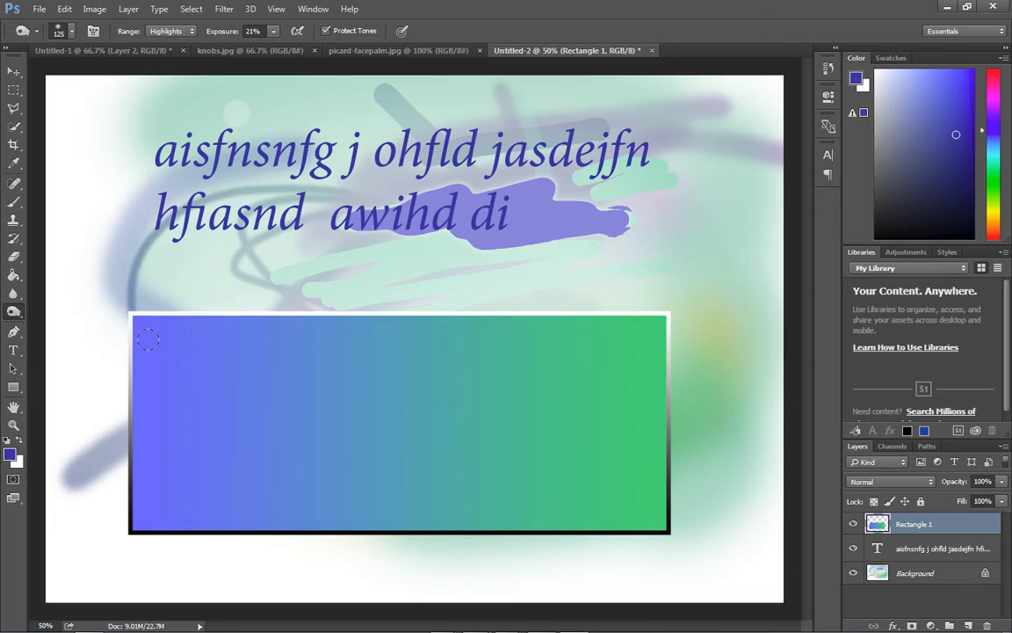
pyautogui.press(']')
pyautogui.press(']')
pyautogui.press(']')
pyautogui.moveTo(263, 452)
pyautogui.mouseDown()
pyautogui.moveTo(413, 452)
pyautogui.moveTo(389, 450)
pyautogui.mouseUp()
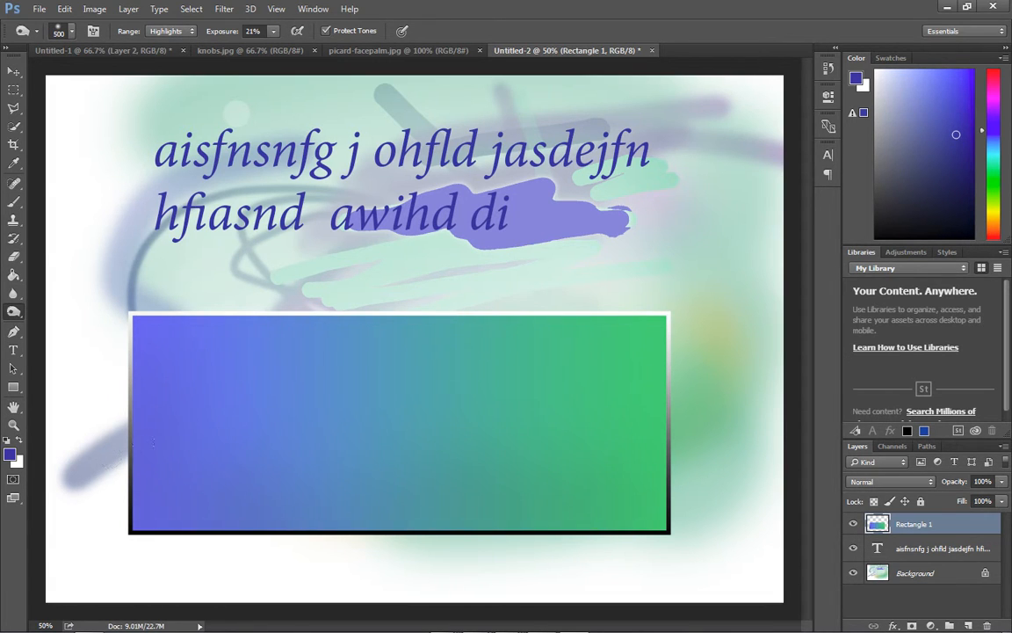
pyautogui.moveTo(106, 477)
pyautogui.mouseDown()
pyautogui.moveTo(184, 492)
pyautogui.moveTo(394, 466)
pyautogui.mouseUp()
pyautogui.moveTo(161, 464); pyautogui.dragTo(500, 466)
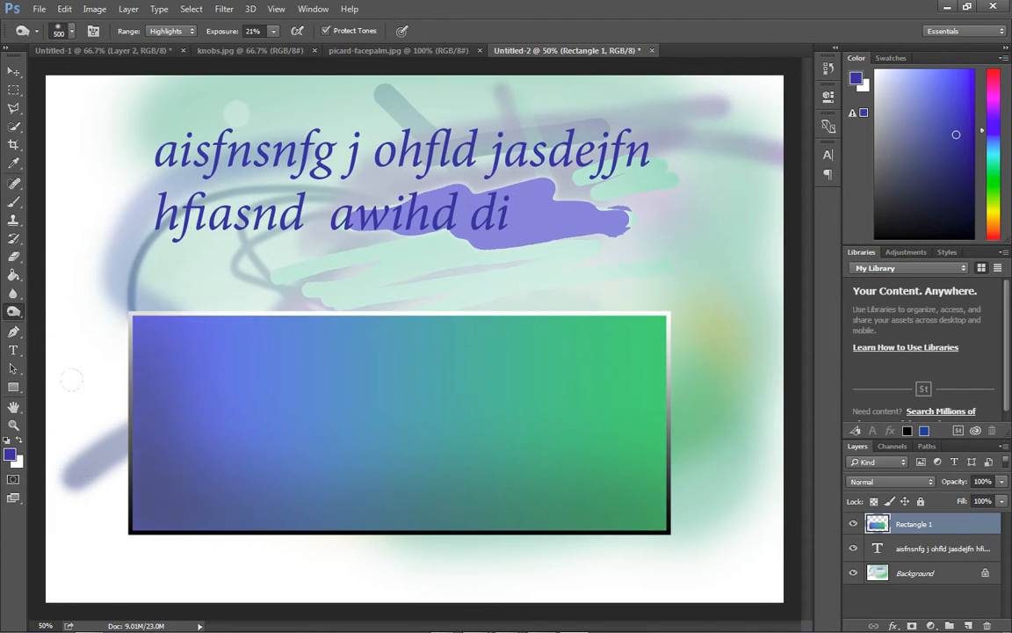
# Step: Set the Burn range to Midtones, deepen the shading along the rectangle's left and lower edges, and return to the Move tool
pyautogui.click(171, 31)
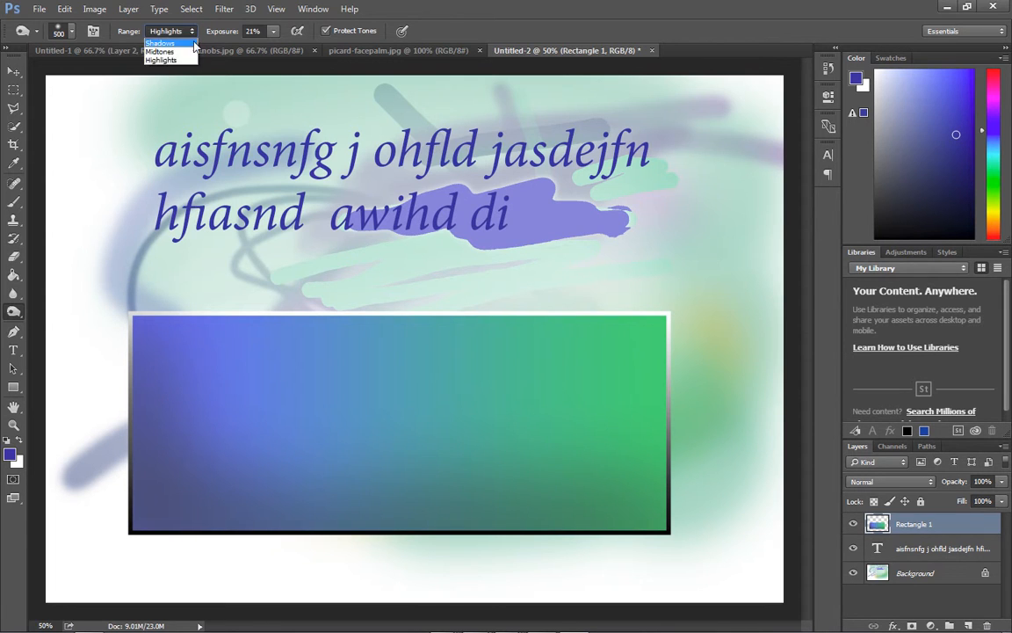
pyautogui.click(163, 48)
pyautogui.moveTo(167, 472)
pyautogui.mouseDown()
pyautogui.moveTo(593, 465)
pyautogui.moveTo(500, 472)
pyautogui.moveTo(562, 510)
pyautogui.mouseUp()
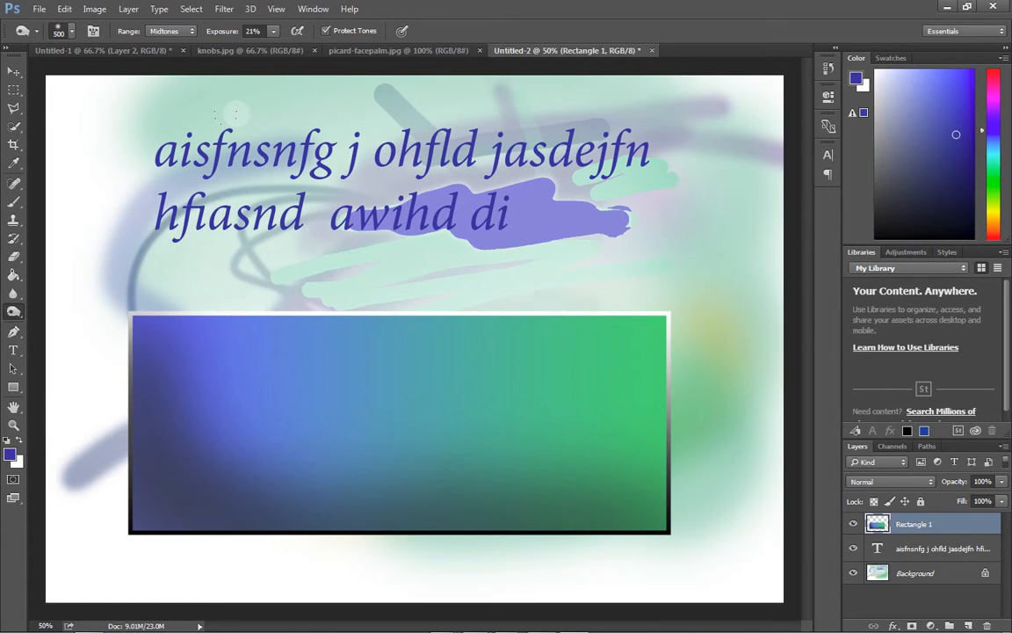
pyautogui.press('v')
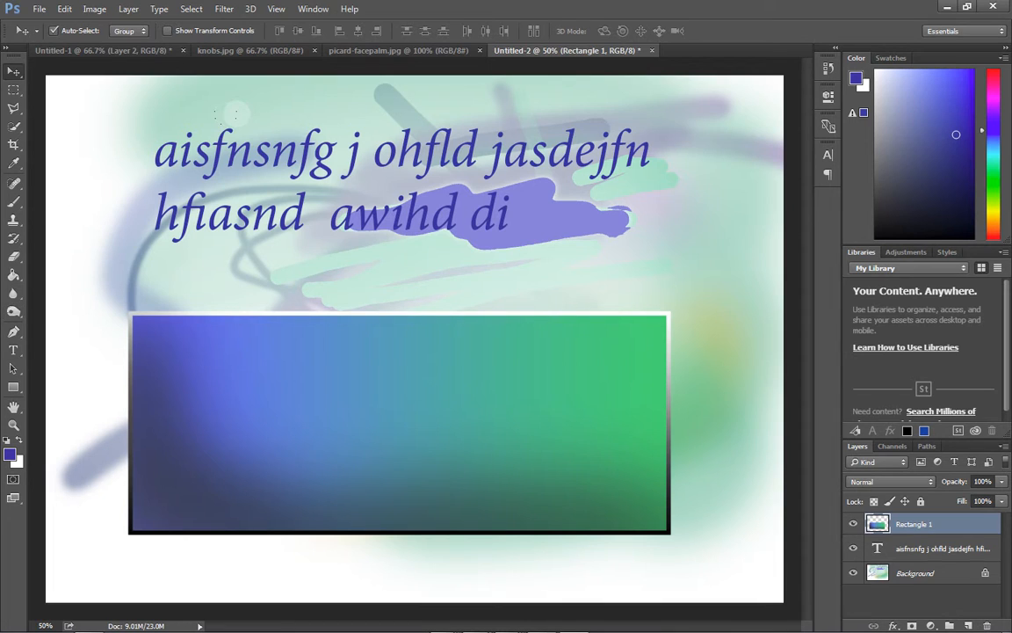
# Step: Select the text layer and save the document to the Desktop as Untitled-2.psd with Maximize Compatibility enabled
pyautogui.click(940, 555)
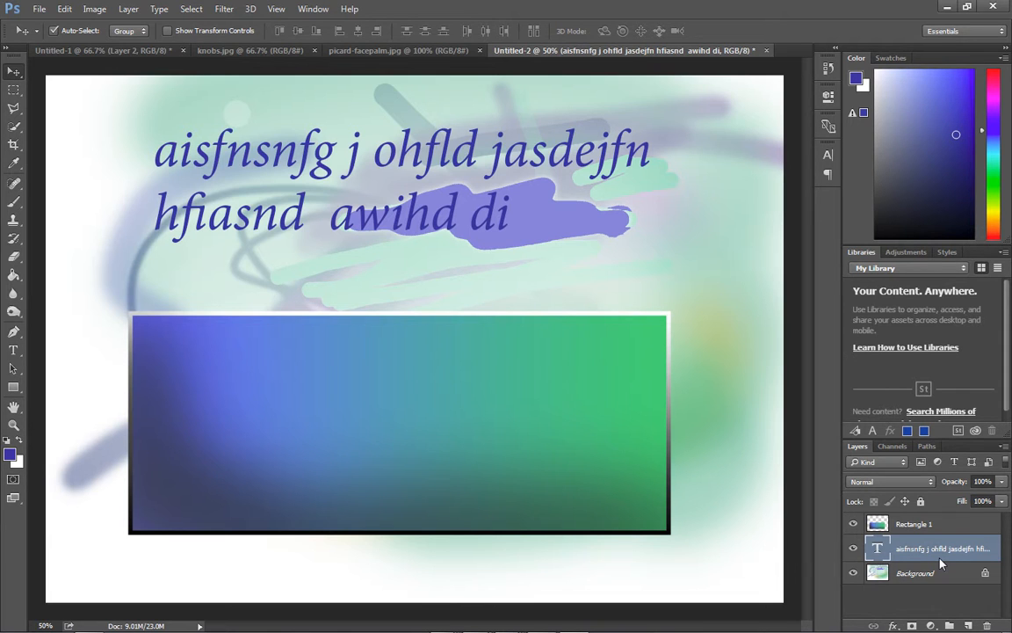
pyautogui.hotkey('ctrl', 's')
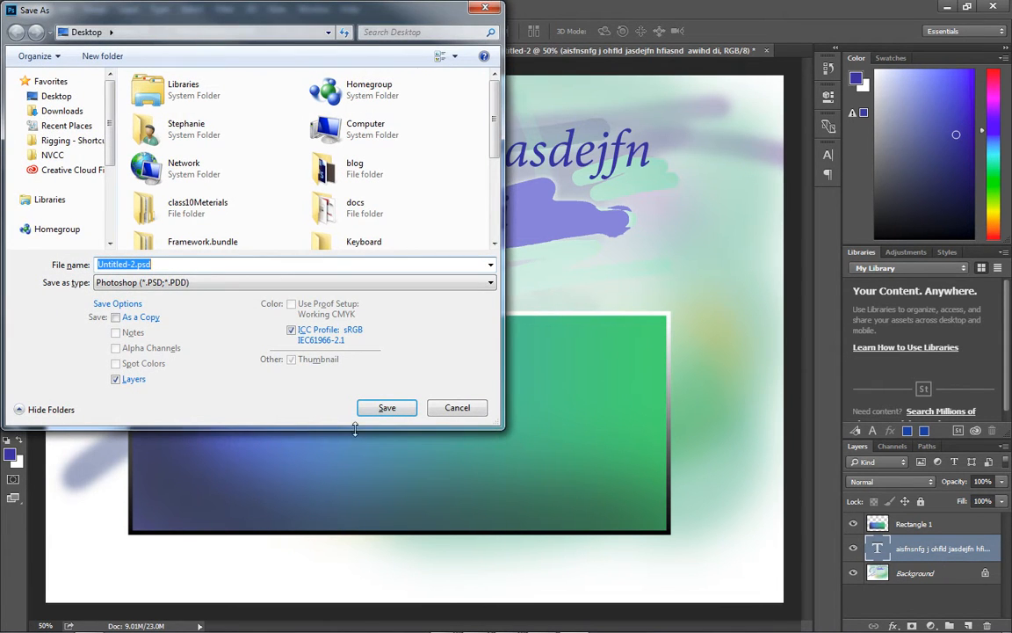
pyautogui.press('Return')
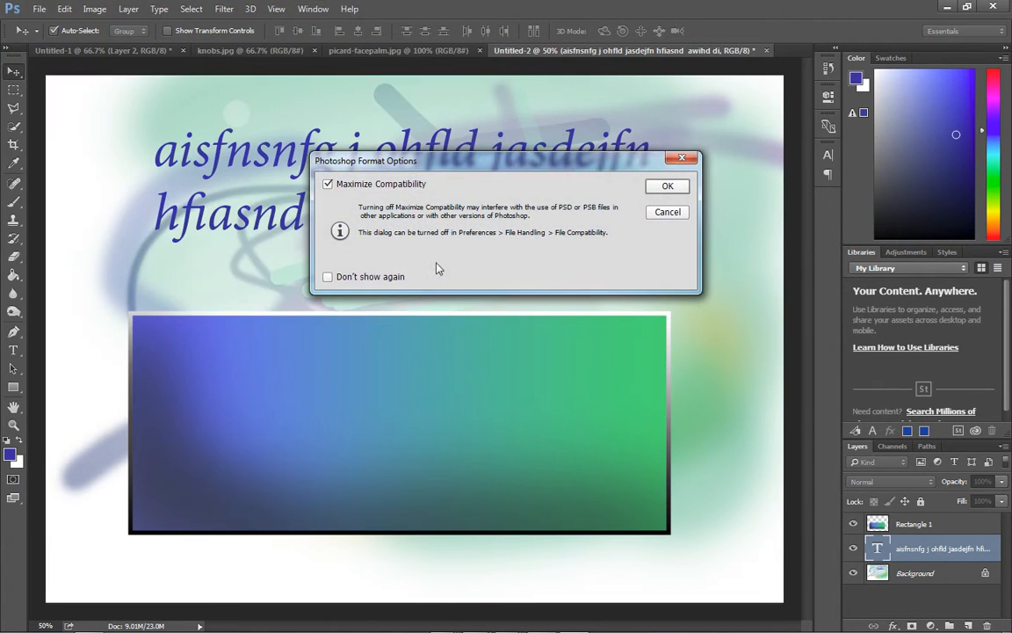
pyautogui.click(668, 186)
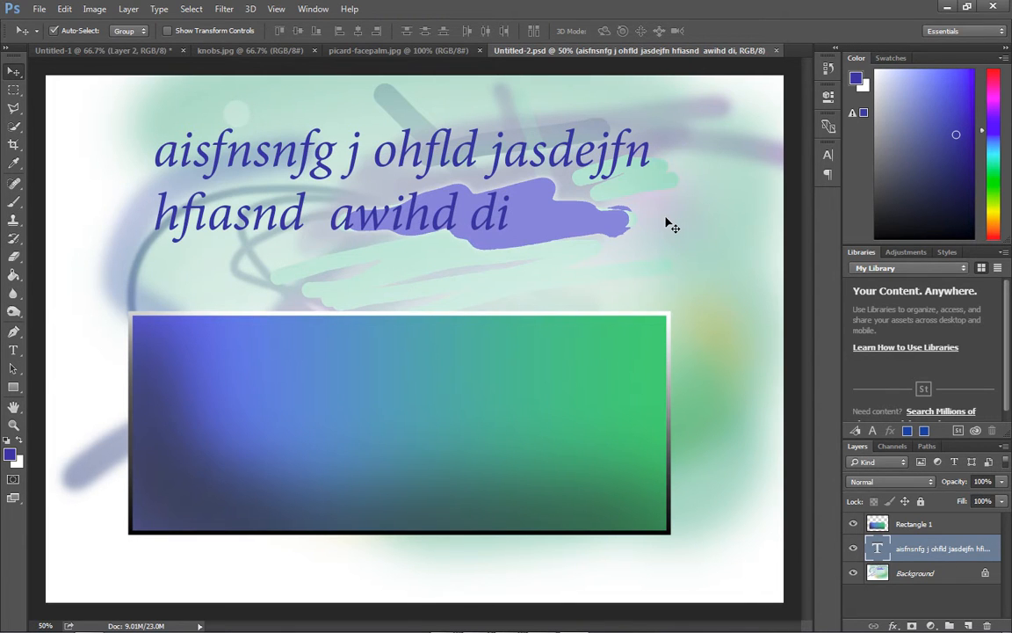
# Step: Save a separate version of the document to the Desktop as textRaster.psd in Photoshop format
pyautogui.click(39, 9)
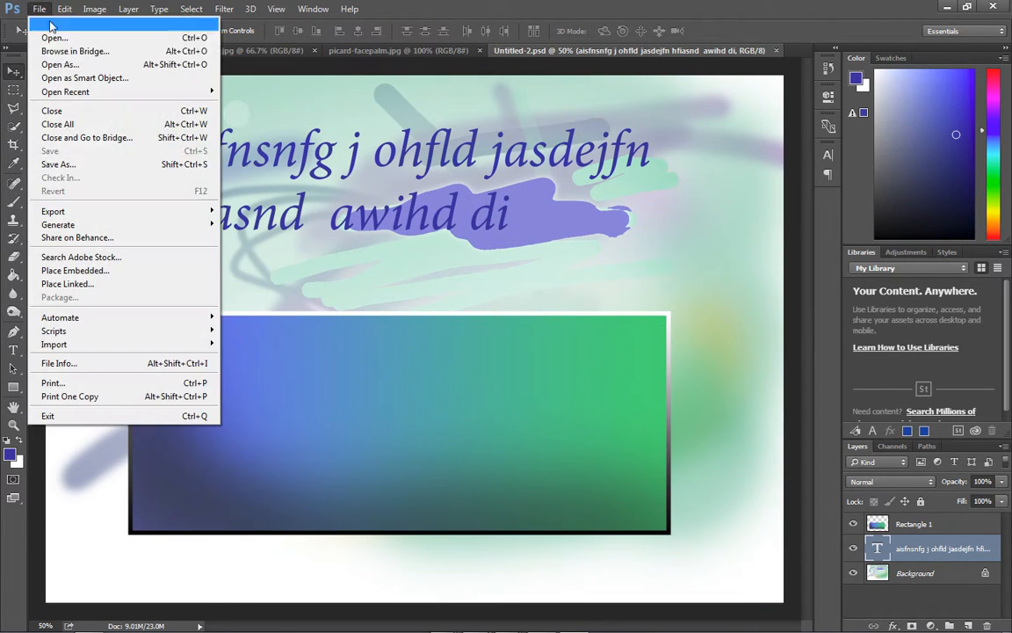
pyautogui.click(75, 165)
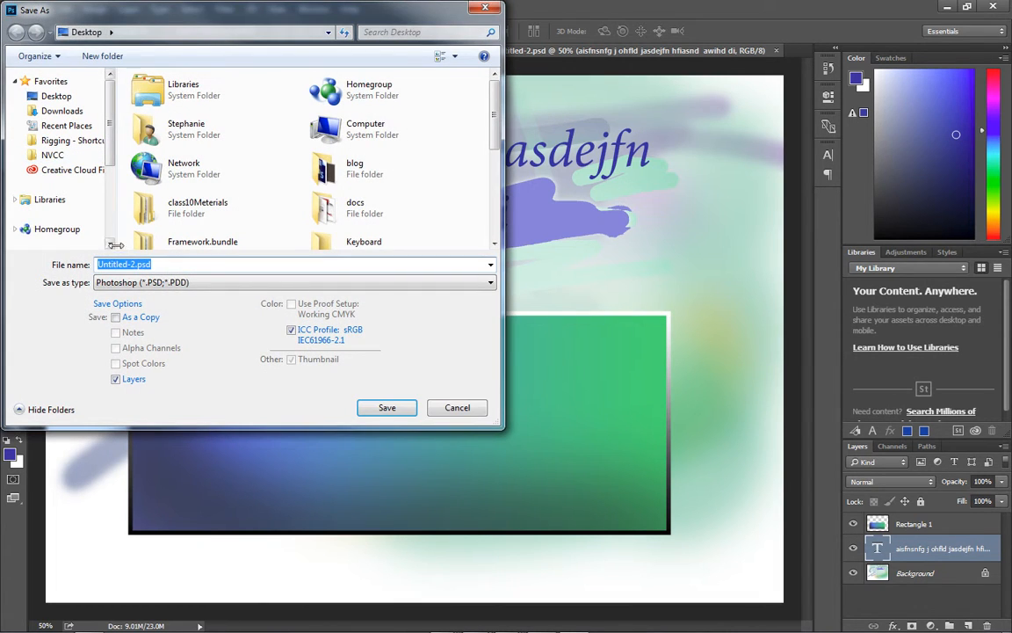
pyautogui.write('textRaster')
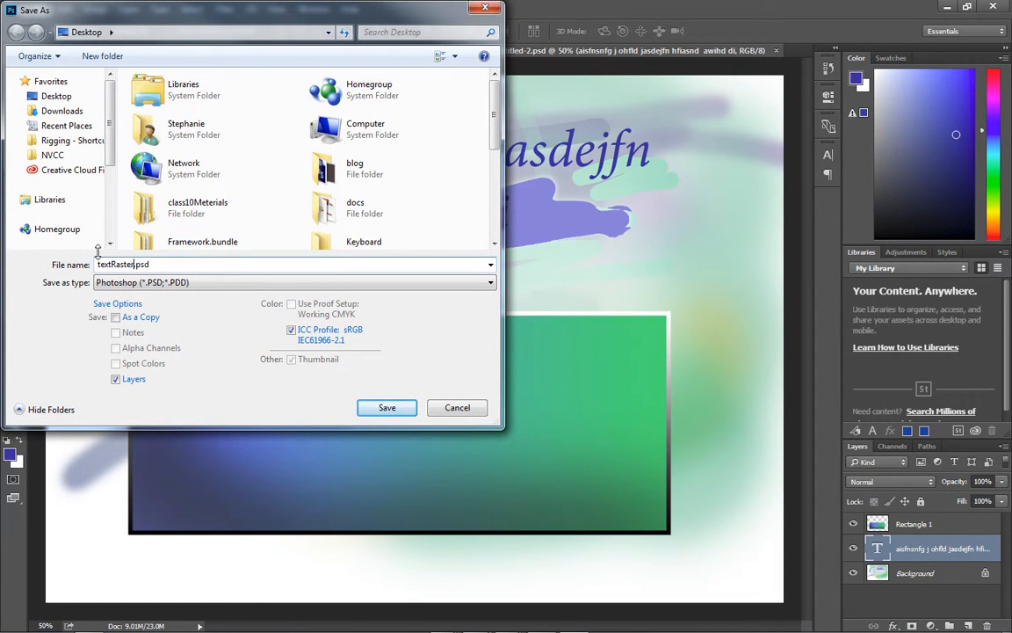
pyautogui.click(387, 408)
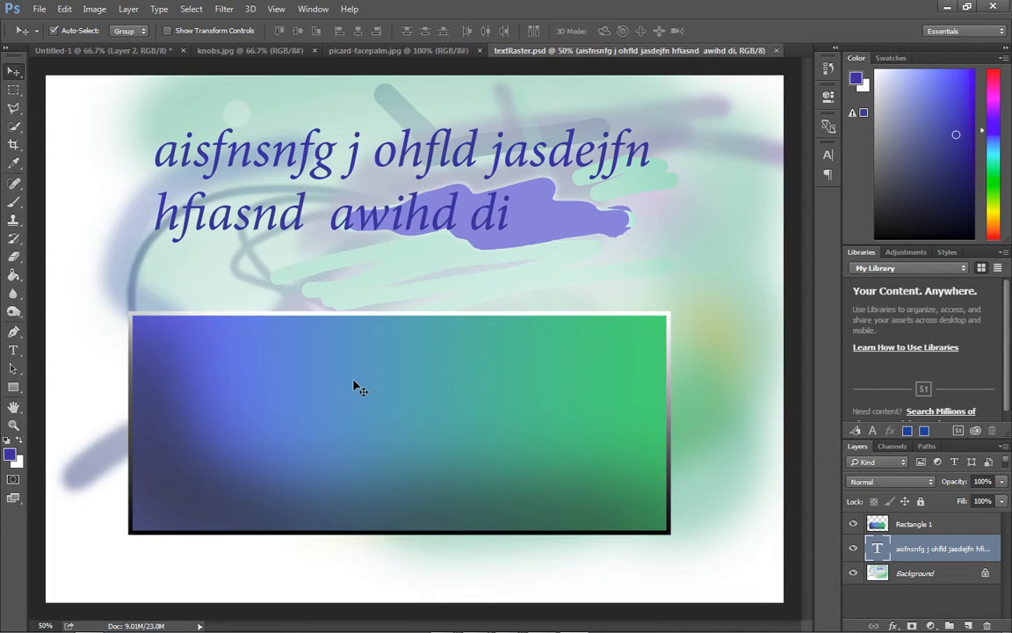
# Step: Draw a closed five-point path with the Pen tool across the gradient rectangle's upper edge, and return to the Move tool
pyautogui.click(14, 332)
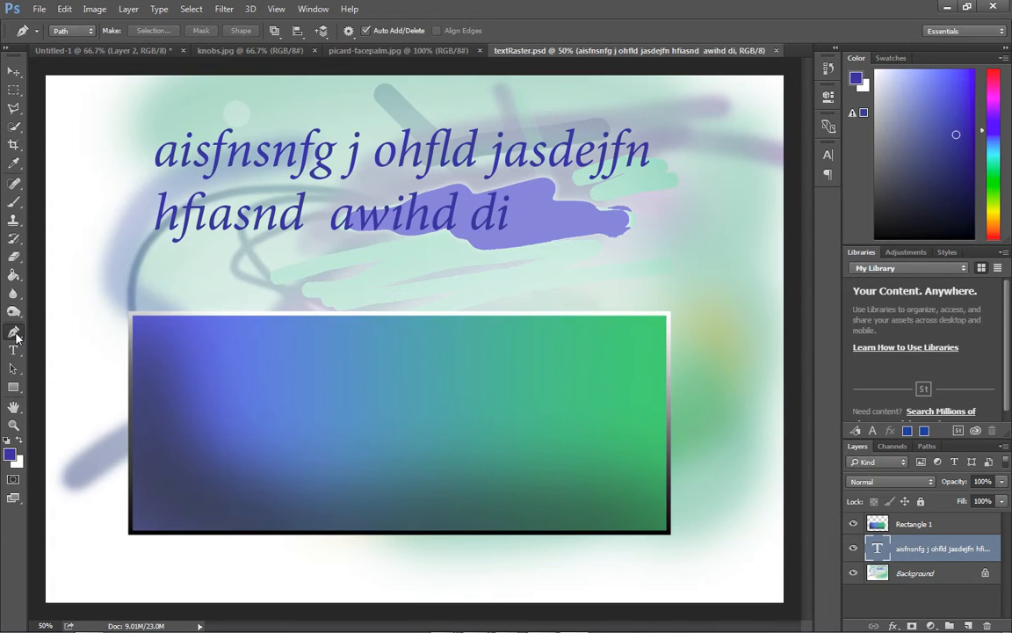
pyautogui.click(282, 282)
pyautogui.click(404, 275)
pyautogui.click(507, 325)
pyautogui.click(435, 406)
pyautogui.click(346, 360)
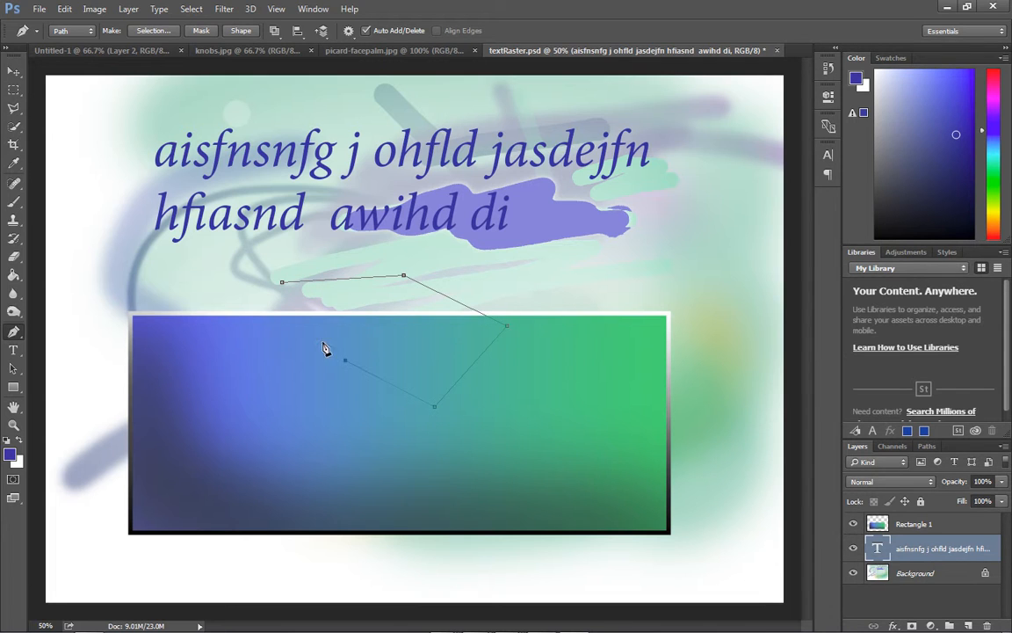
pyautogui.click(282, 283)
pyautogui.click(12, 73)
pyautogui.click(400, 286)
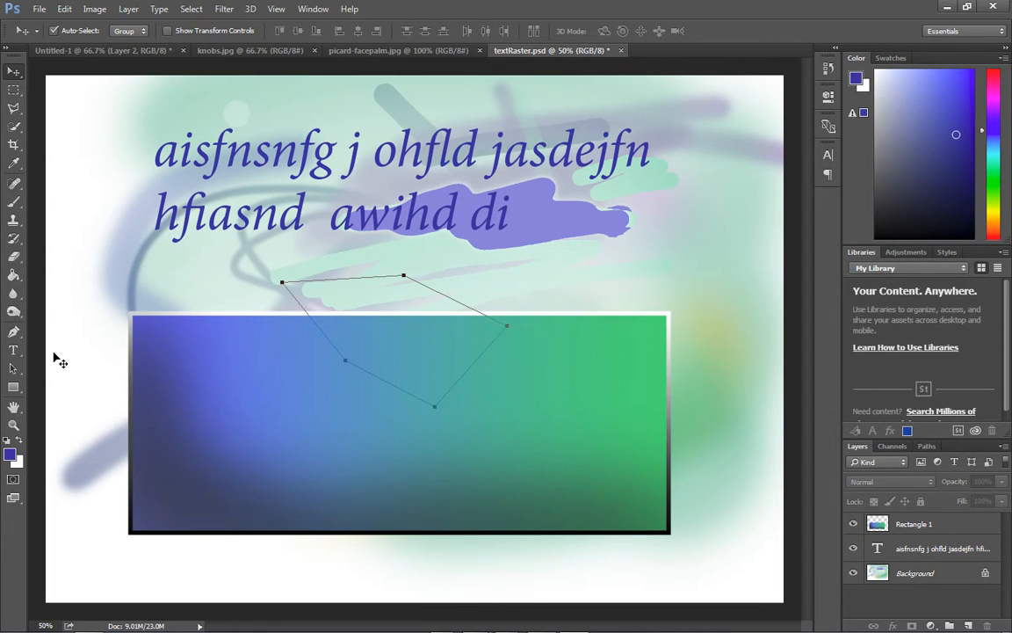
pyautogui.click(13, 331)
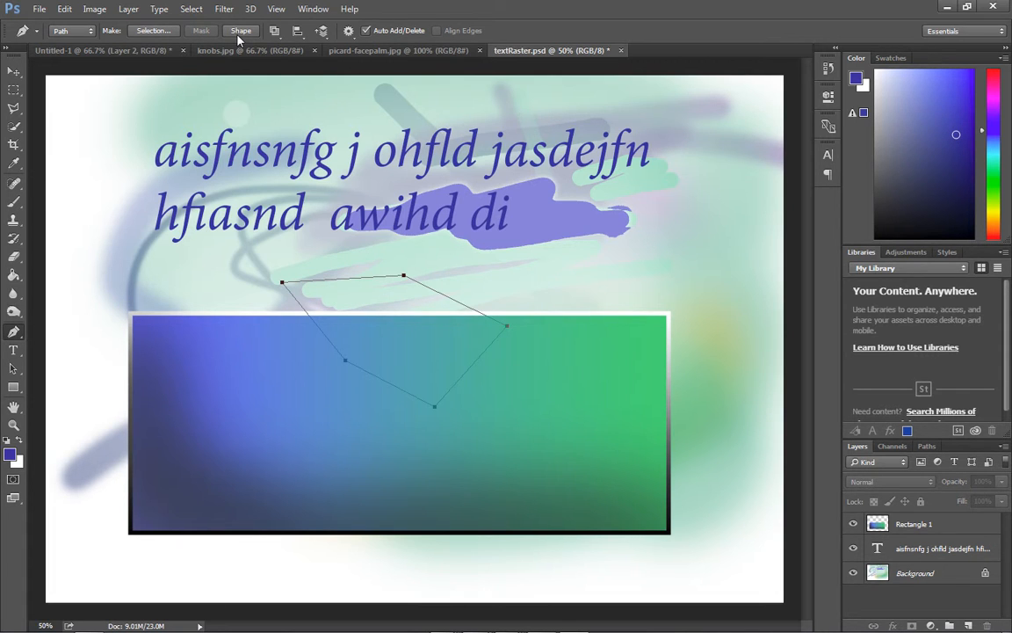
pyautogui.click(13, 70)
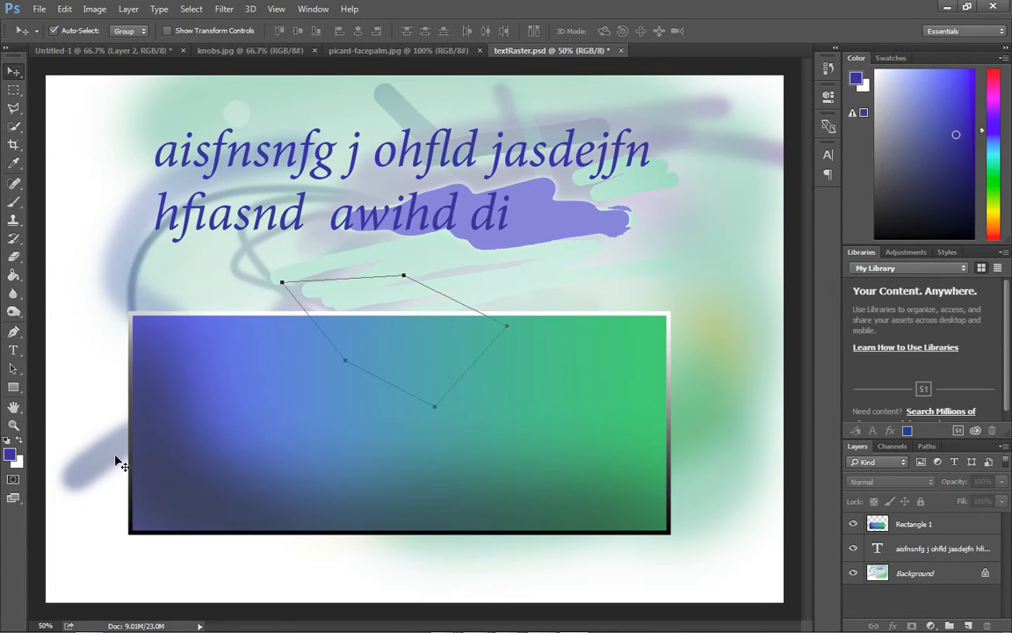
# Step: Magnify the textRaster.psd canvas to 300% and zoom back out to 50%
pyautogui.hotkey('ctrl', '+')
pyautogui.hotkey('ctrl', '+')
pyautogui.hotkey('ctrl', '+')
pyautogui.hotkey('ctrl', '+')
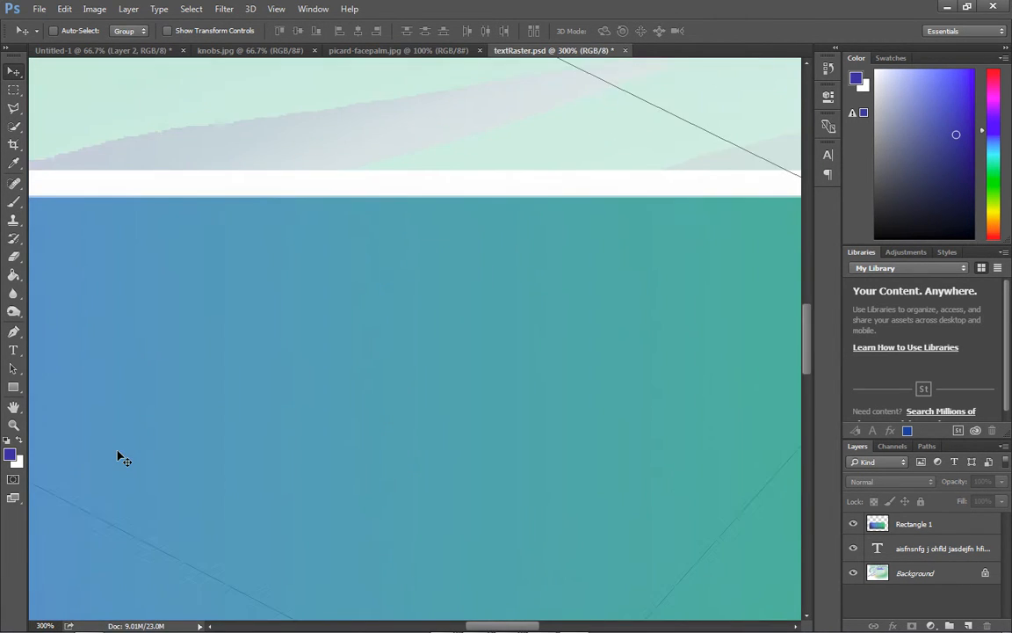
pyautogui.hotkey('ctrl', '-')
pyautogui.hotkey('ctrl', '-')
pyautogui.hotkey('ctrl', '-')
pyautogui.hotkey('ctrl', '-')
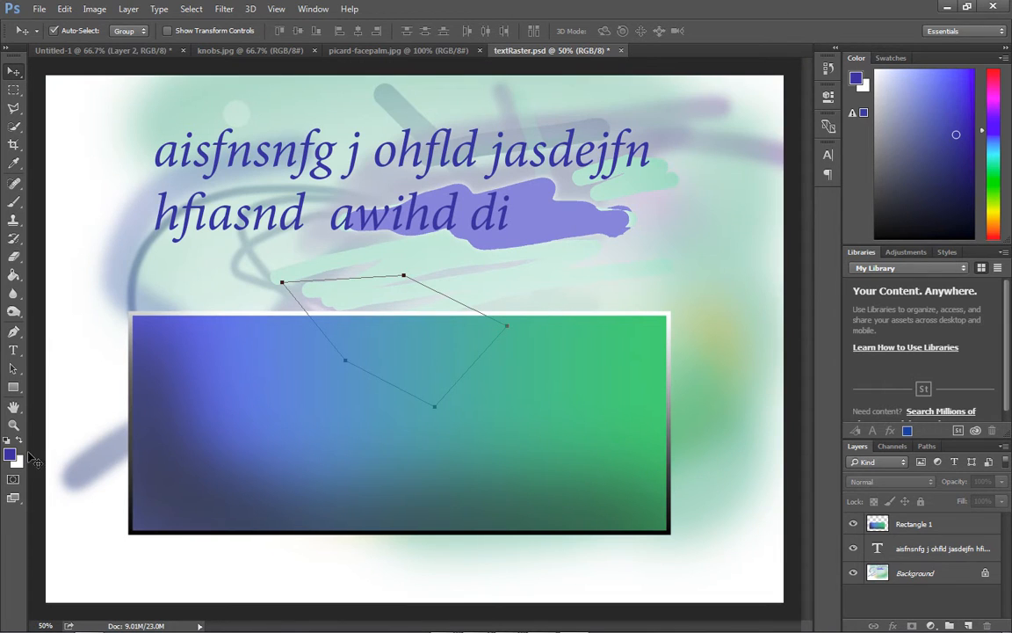
# Step: Zoom in to 100% on the rectangle's left part with the Zoom tool, and zoom back out to 50%
pyautogui.click(14, 427)
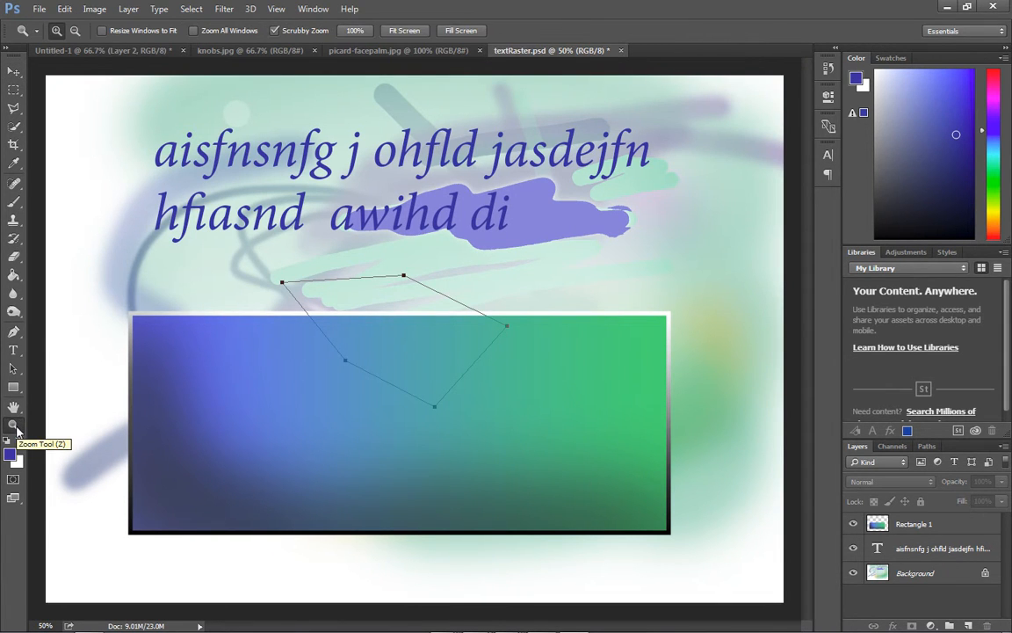
pyautogui.click(211, 439)
pyautogui.click(212, 440)
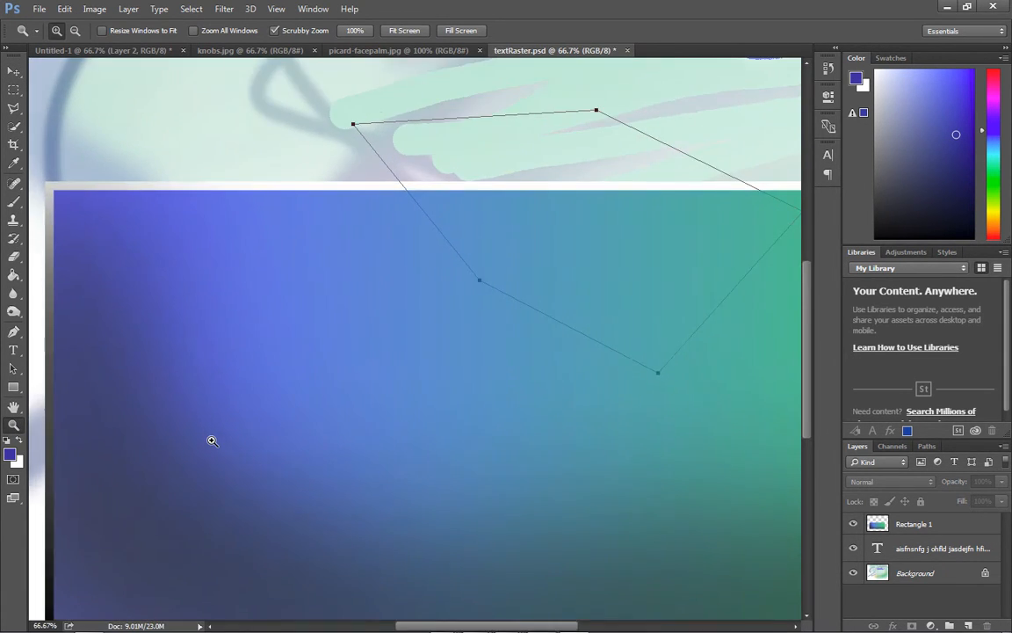
pyautogui.click(212, 441)
pyautogui.keyDown('alt'); pyautogui.click(212, 441); pyautogui.keyUp('alt')
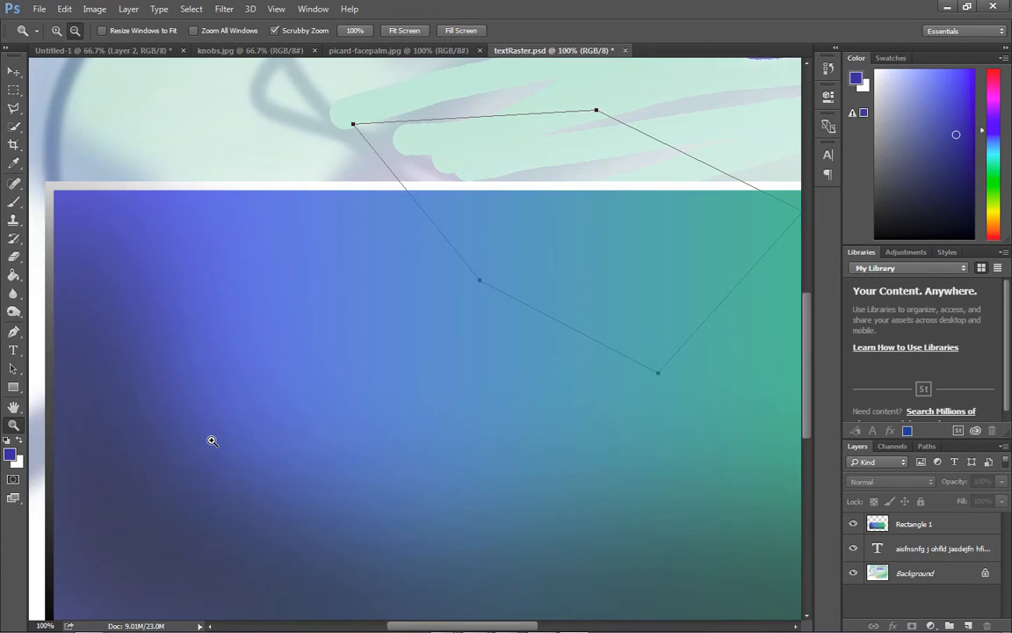
pyautogui.keyDown('alt'); pyautogui.click(211, 440); pyautogui.keyUp('alt')
pyautogui.keyDown('alt'); pyautogui.click(211, 441); pyautogui.keyUp('alt')
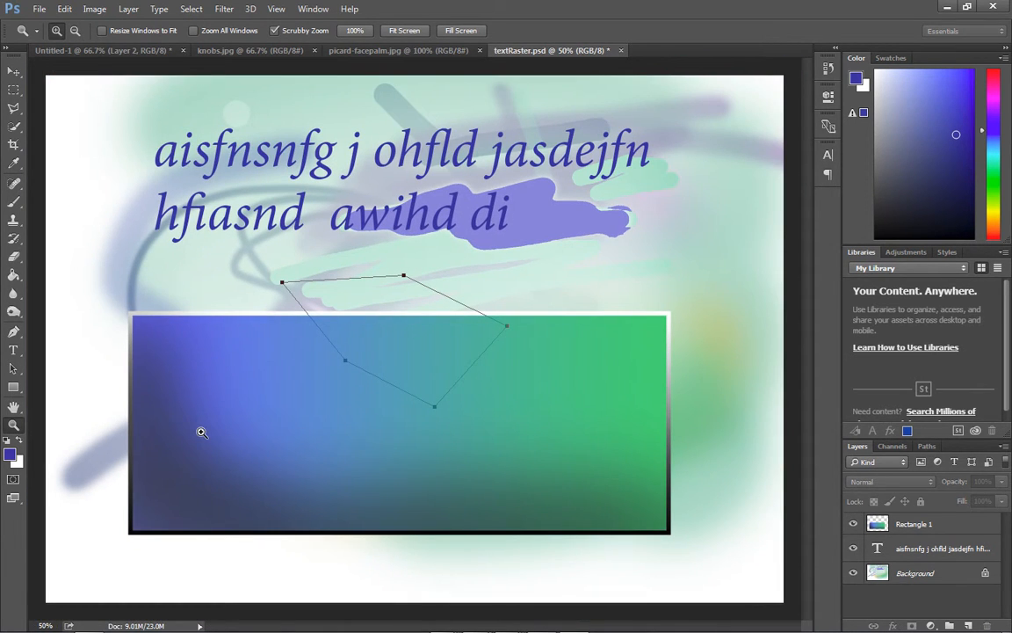
# Step: Magnify the canvas to 300%, reduce it to 100%, and pan around the rectangle and text with the Hand tool
pyautogui.hotkey('ctrl', '+')
pyautogui.hotkey('ctrl', '+')
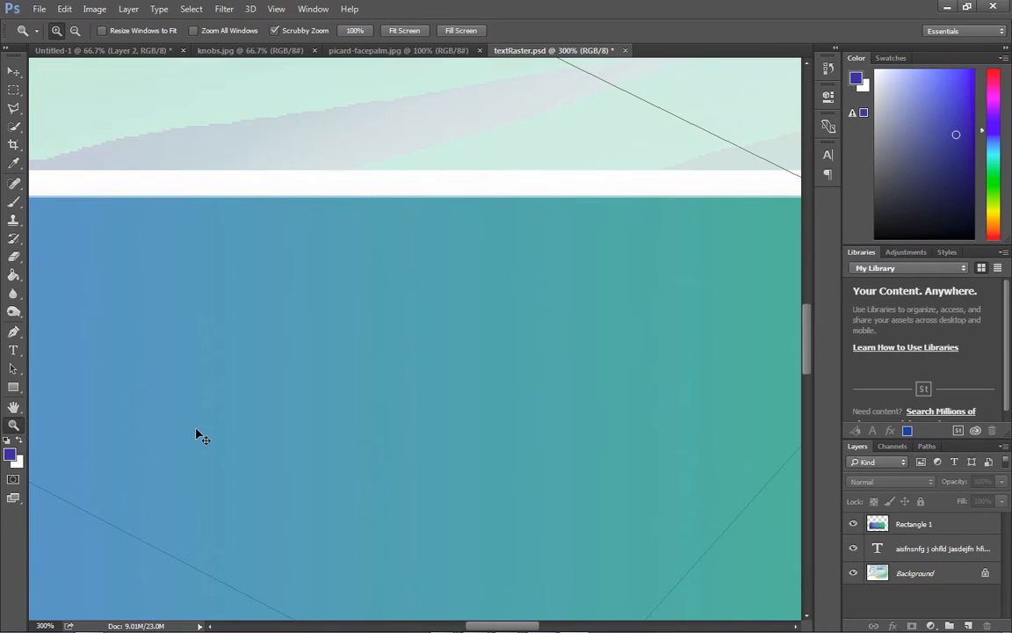
pyautogui.hotkey('ctrl', '-')
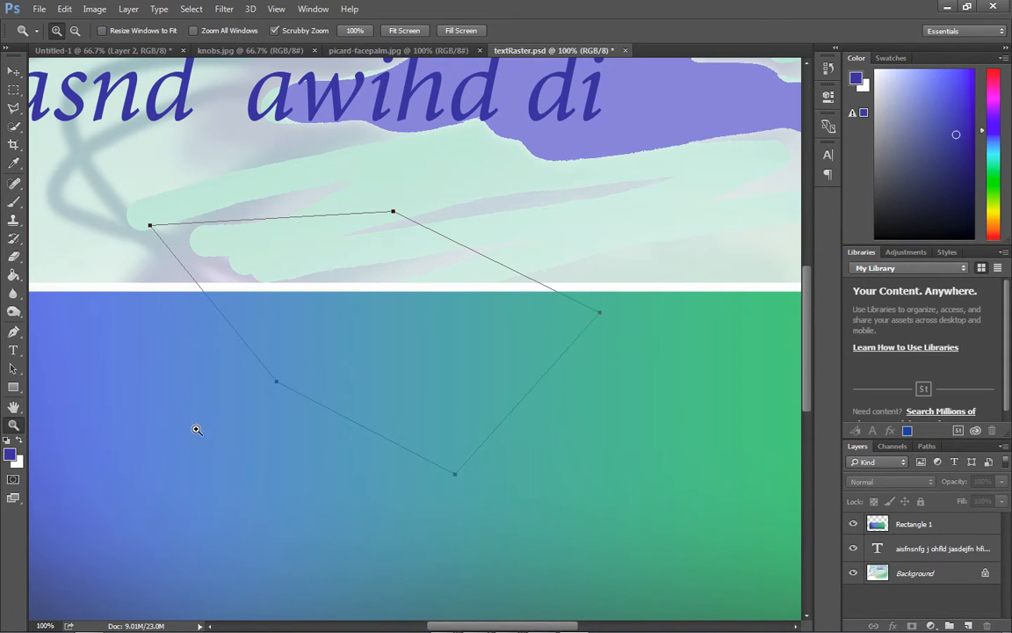
pyautogui.click(14, 71)
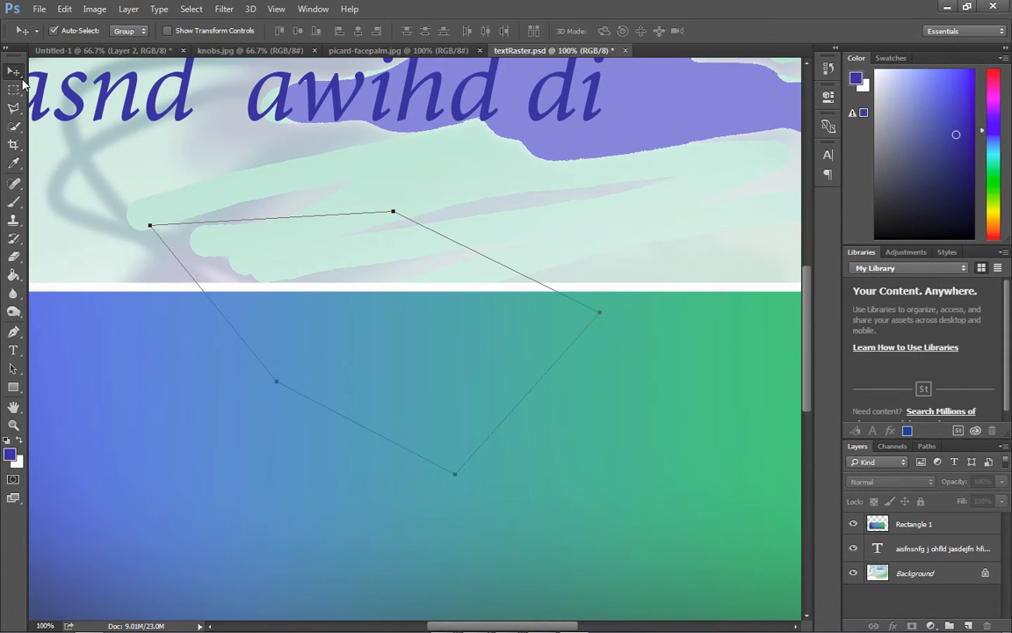
pyautogui.click(13, 408)
pyautogui.moveTo(383, 478); pyautogui.dragTo(302, 413)
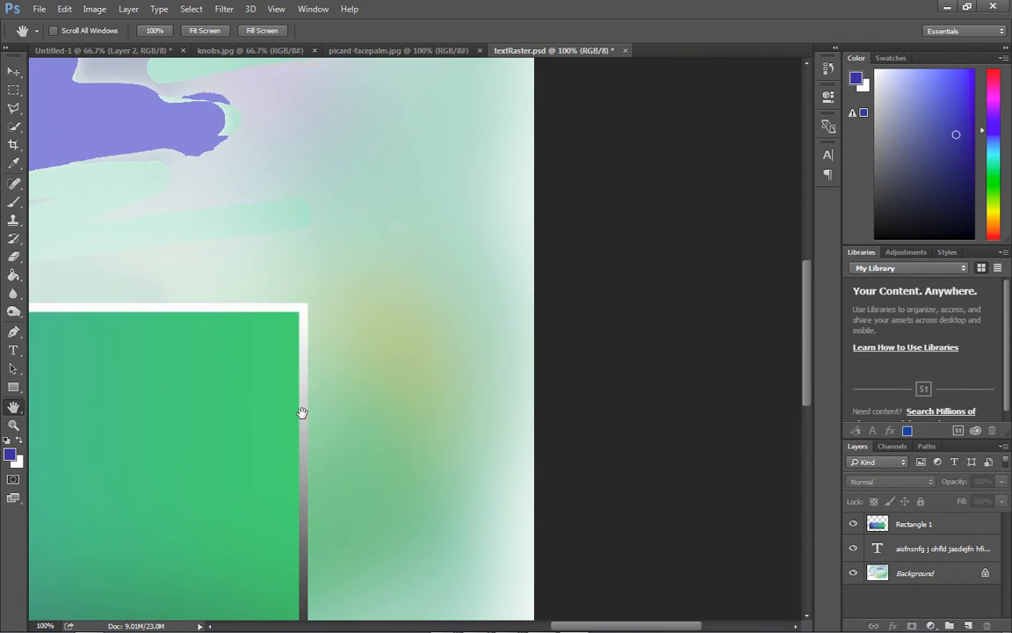
pyautogui.moveTo(328, 258); pyautogui.dragTo(377, 366)
pyautogui.moveTo(351, 424); pyautogui.dragTo(641, 431)
pyautogui.moveTo(287, 477); pyautogui.dragTo(162, 278)
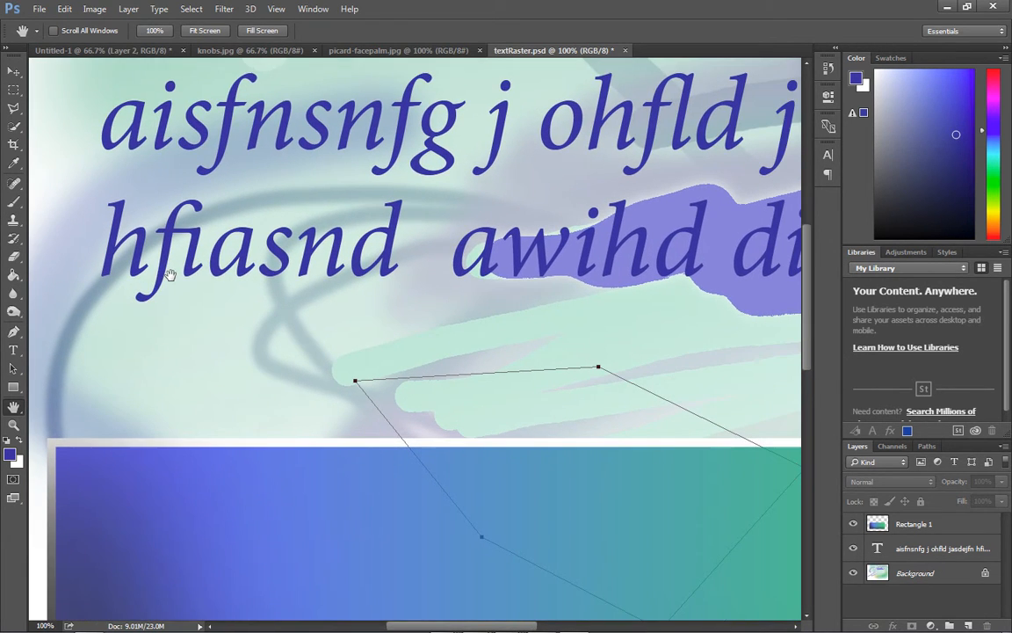
# Step: Switch to the Untitled-1 document and make Layer 1 and Layer 3 visible
pyautogui.click(99, 53)
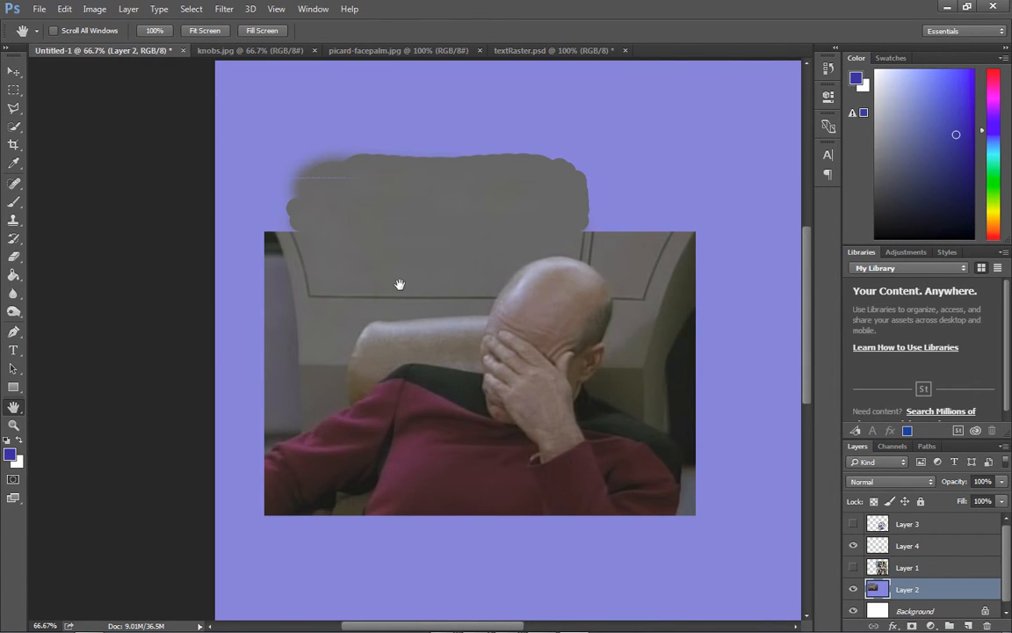
pyautogui.click(853, 567)
pyautogui.click(853, 524)
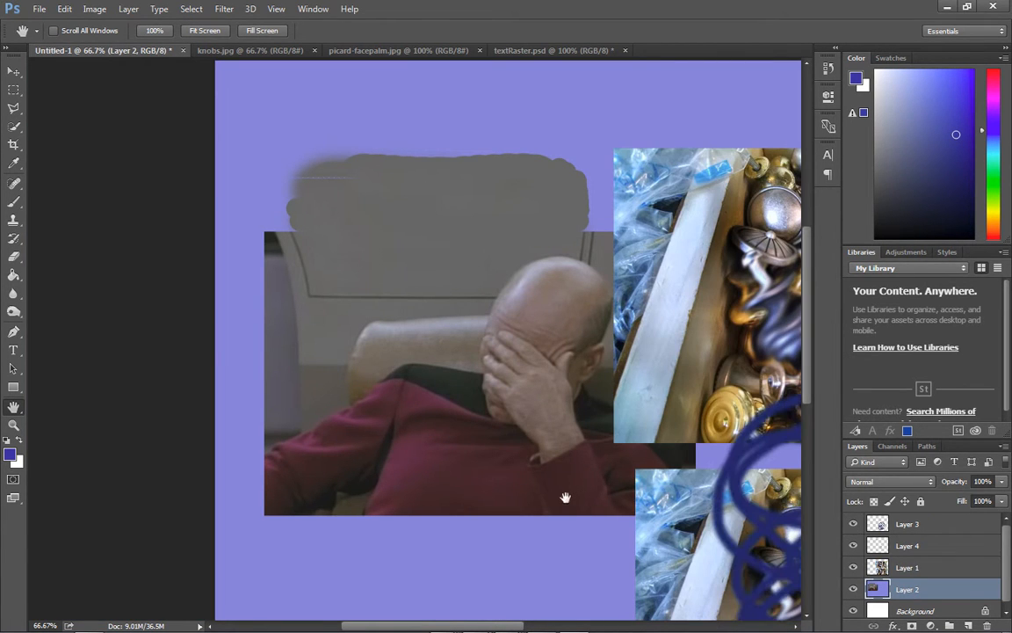
# Step: Examine the knobs photo on Layer 1 at 200% magnification, panning across to its upper-right part with the Move tool active
pyautogui.moveTo(549, 494); pyautogui.dragTo(147, 334)
pyautogui.hotkey('ctrl', '+')
pyautogui.hotkey('ctrl', '+')
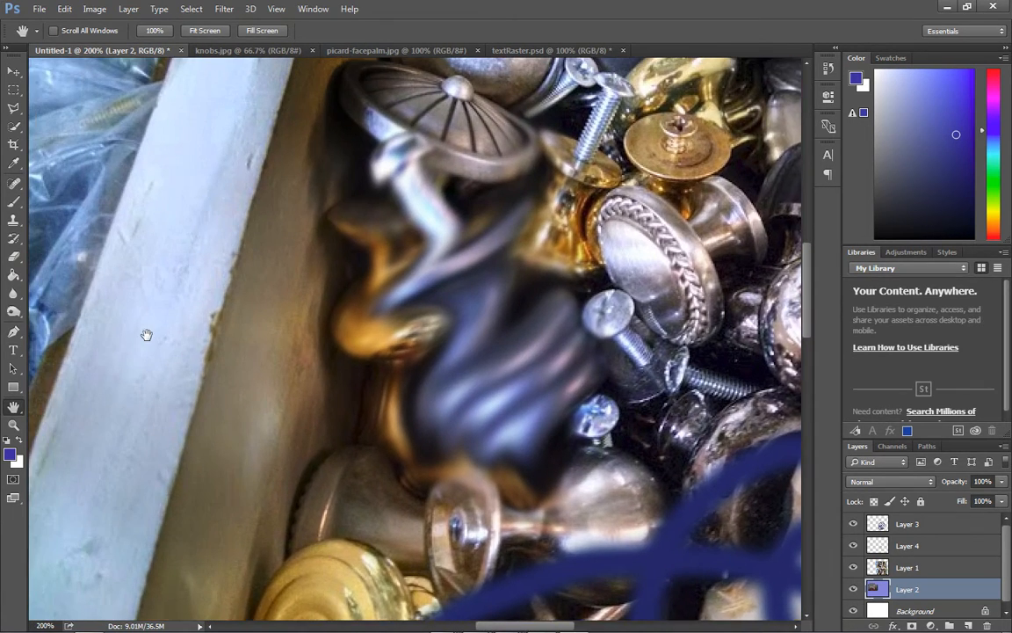
pyautogui.click(13, 71)
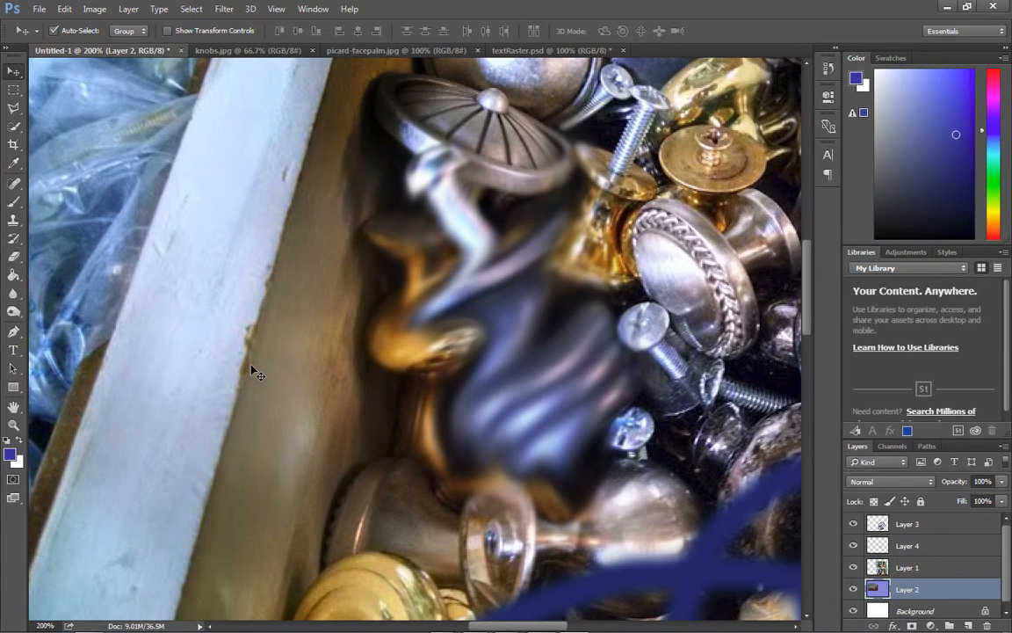
pyautogui.moveTo(456, 356); pyautogui.dragTo(110, 403)
pyautogui.moveTo(652, 404); pyautogui.dragTo(516, 450)
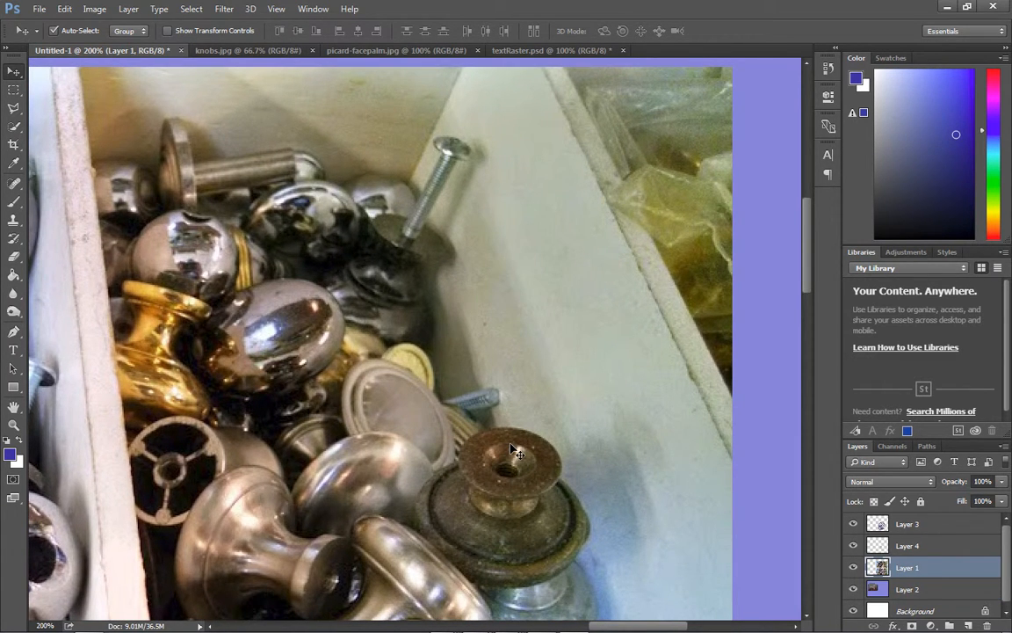